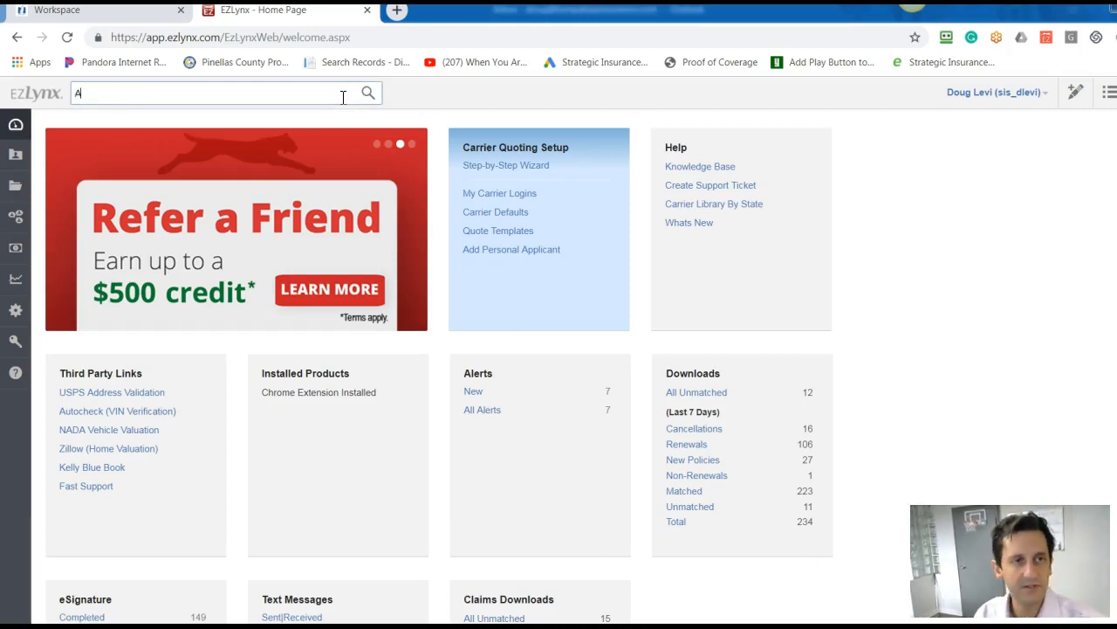
# Search applicants by the client's first name and open the active client's record.
pyautogui.write('l')
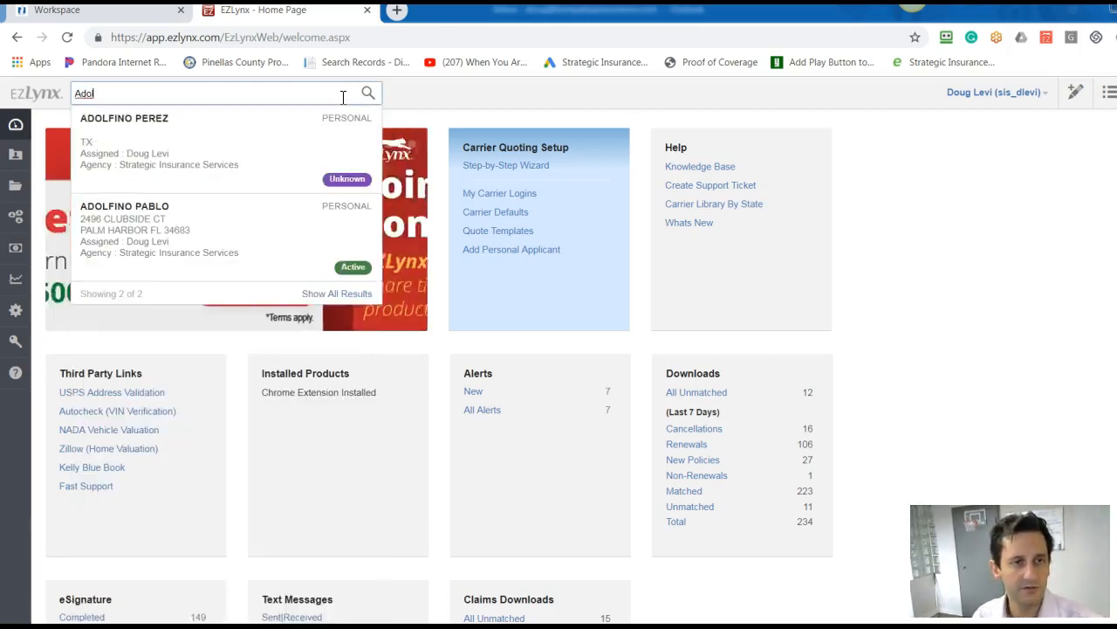
pyautogui.click(237, 224)
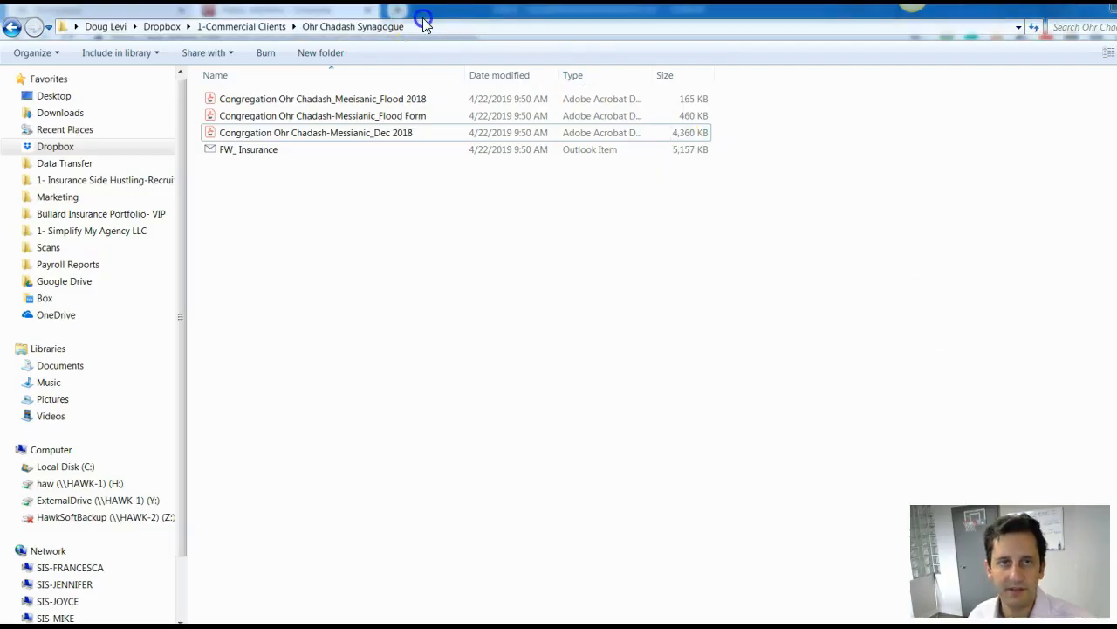
# Switch to the file explorer and open the client's auto insurance application PDF from the Data Transfer folder.
pyautogui.click(65, 163)
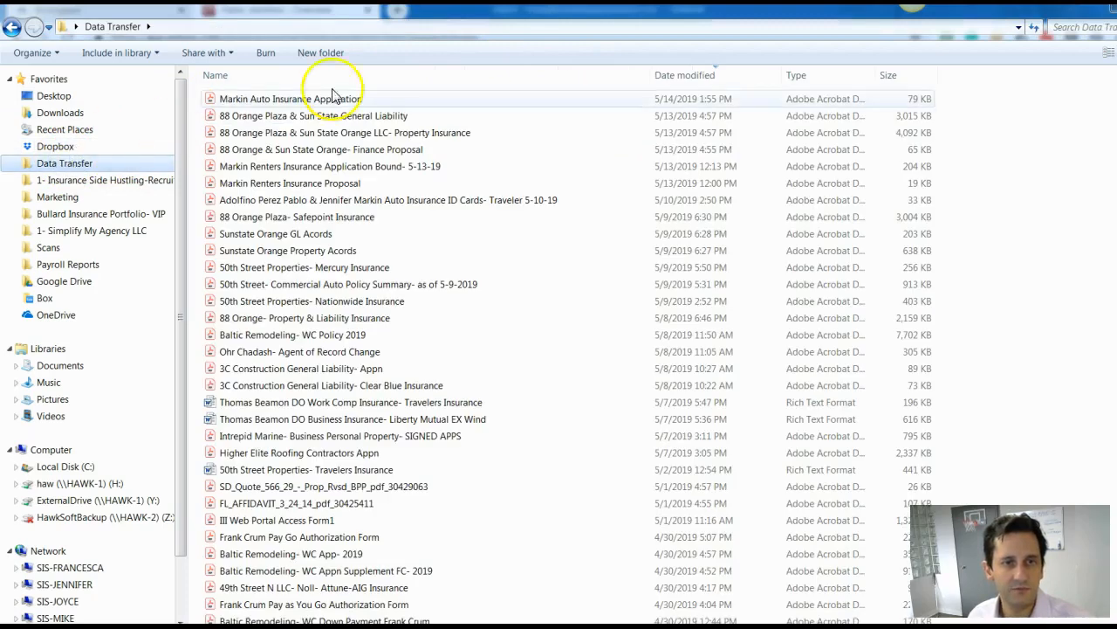
pyautogui.click(403, 102)
pyautogui.doubleClick(403, 101)
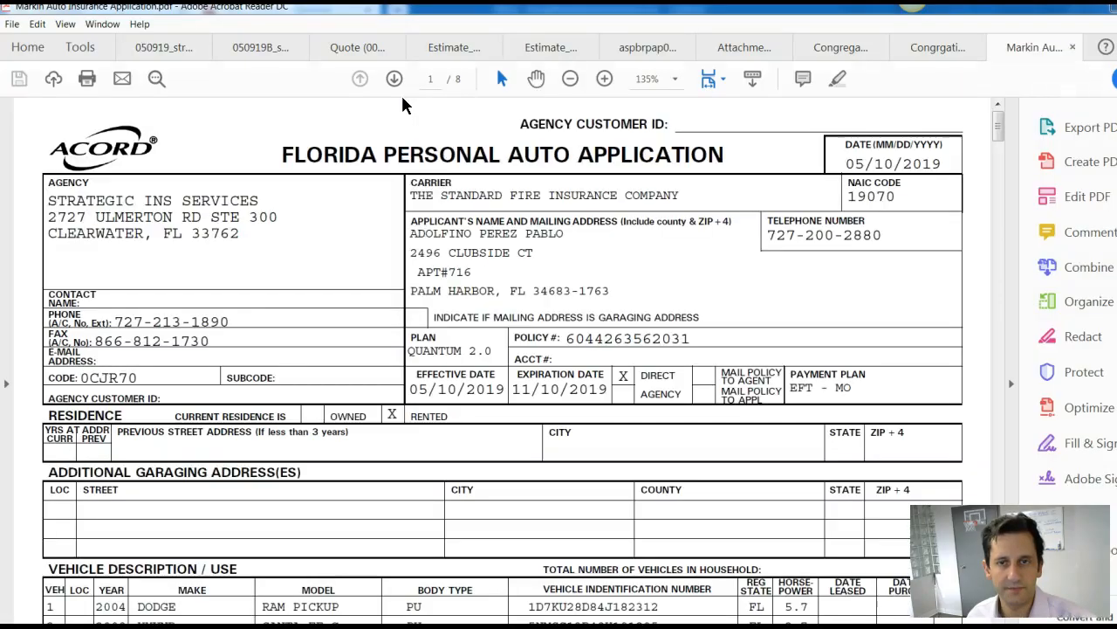
# Review the application PDF through its last page at 100% zoom, and return to the client's record in EZLynx.
pyautogui.scroll(-3, 393, 219)
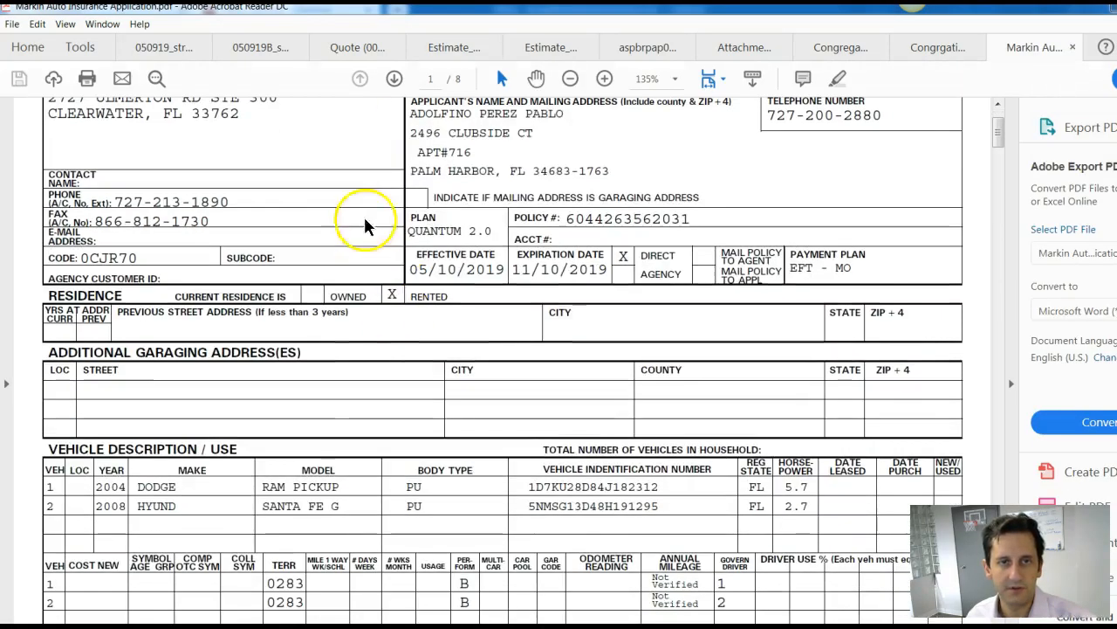
pyautogui.click(570, 80)
pyautogui.click(570, 81)
pyautogui.click(396, 84)
pyautogui.click(397, 84)
pyautogui.click(396, 84)
pyautogui.click(396, 84)
pyautogui.click(396, 84)
pyautogui.click(396, 84)
pyautogui.click(397, 84)
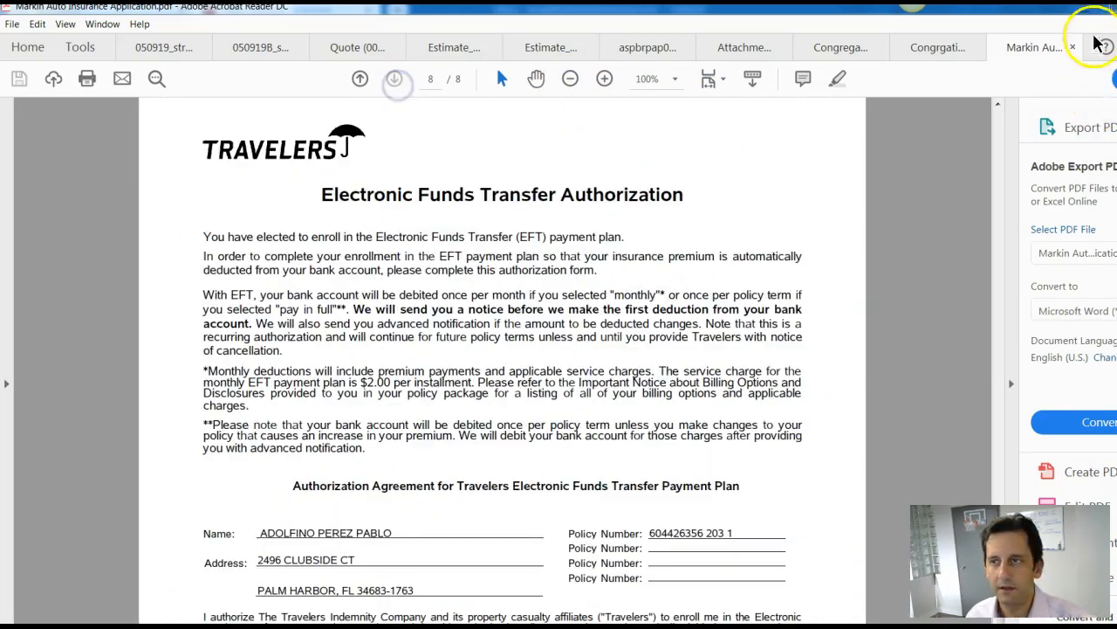
pyautogui.click(1101, 7)
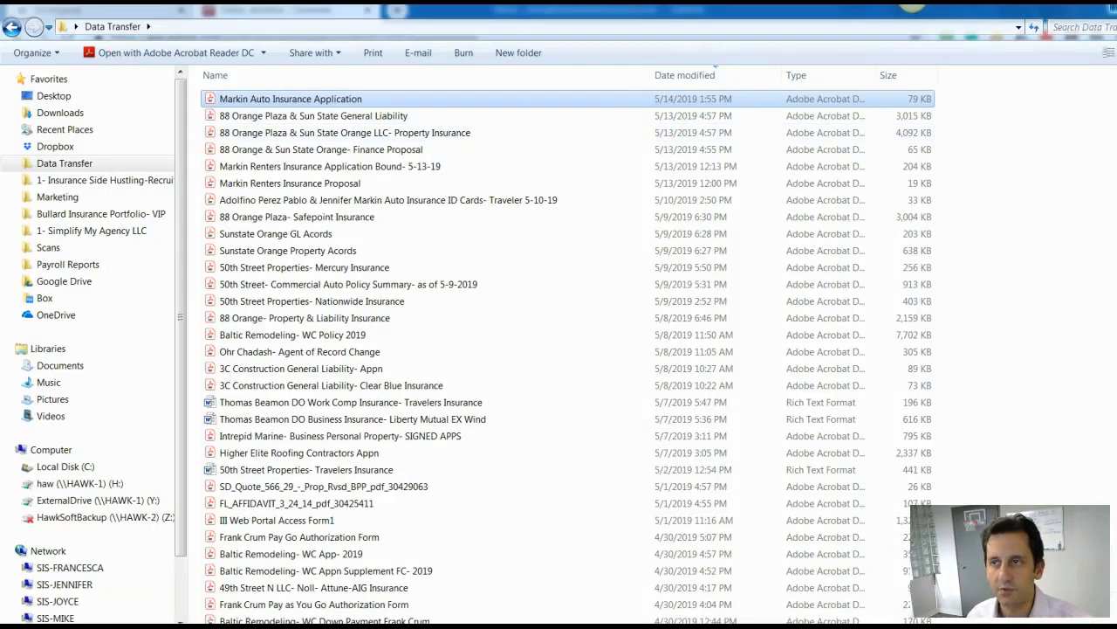
pyautogui.click(1113, 8)
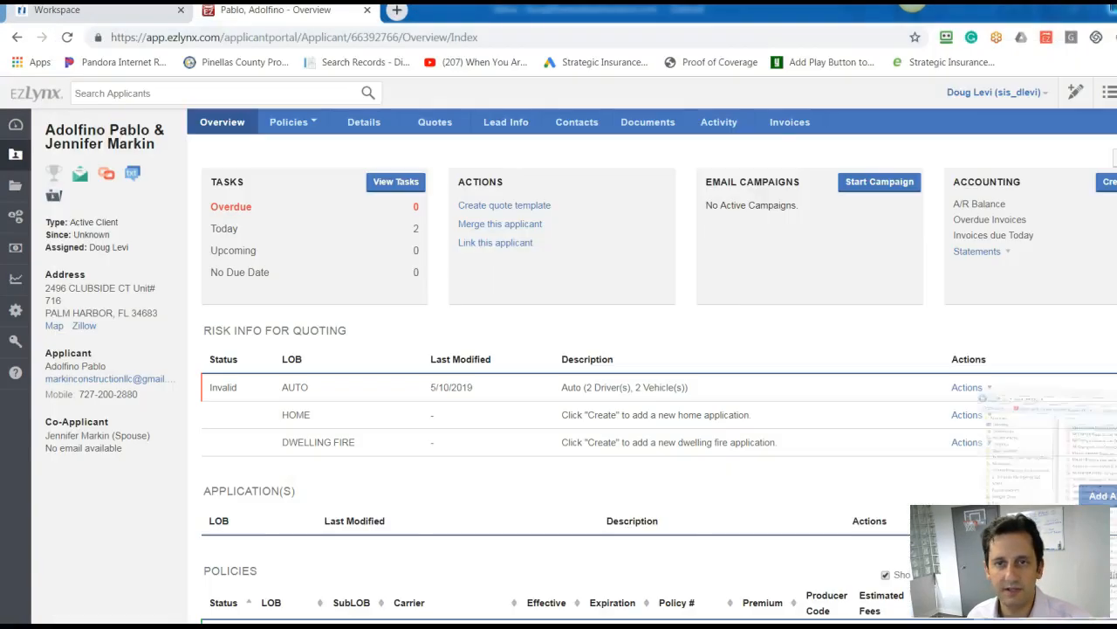
# Start a document upload in the client's Documents and attach the auto insurance application PDF from the Data Transfer folder.
pyautogui.click(668, 127)
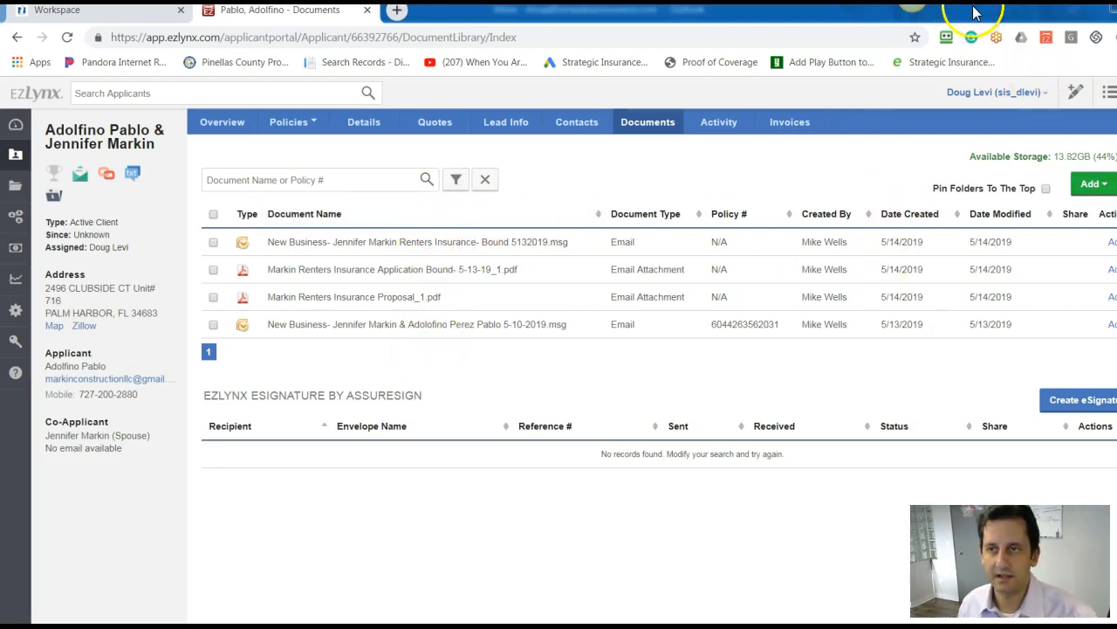
pyautogui.click(1095, 184)
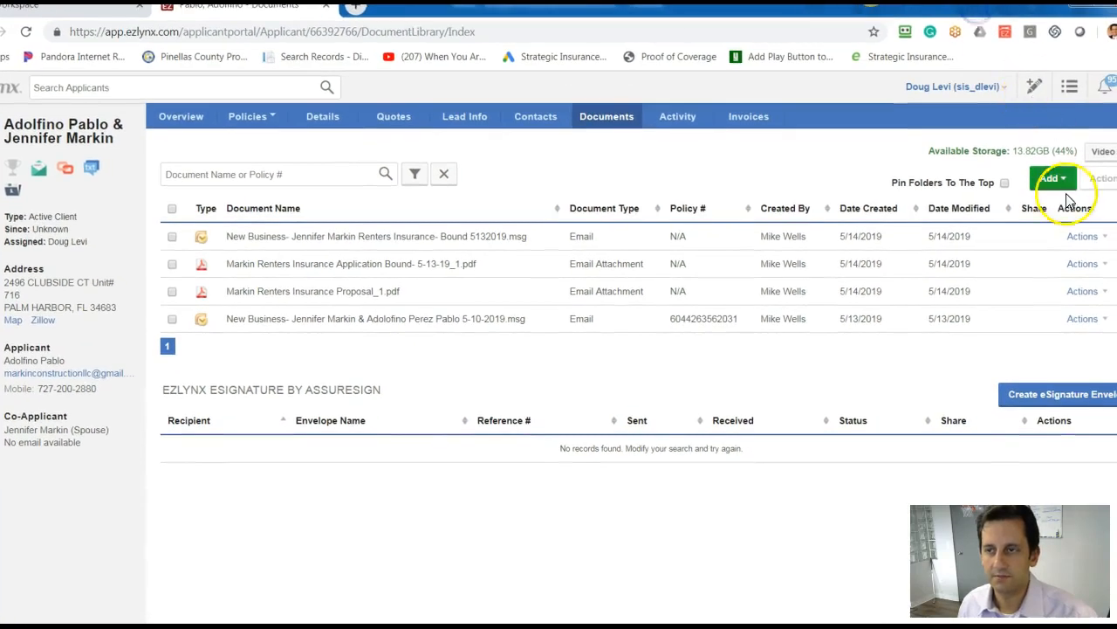
pyautogui.click(1041, 197)
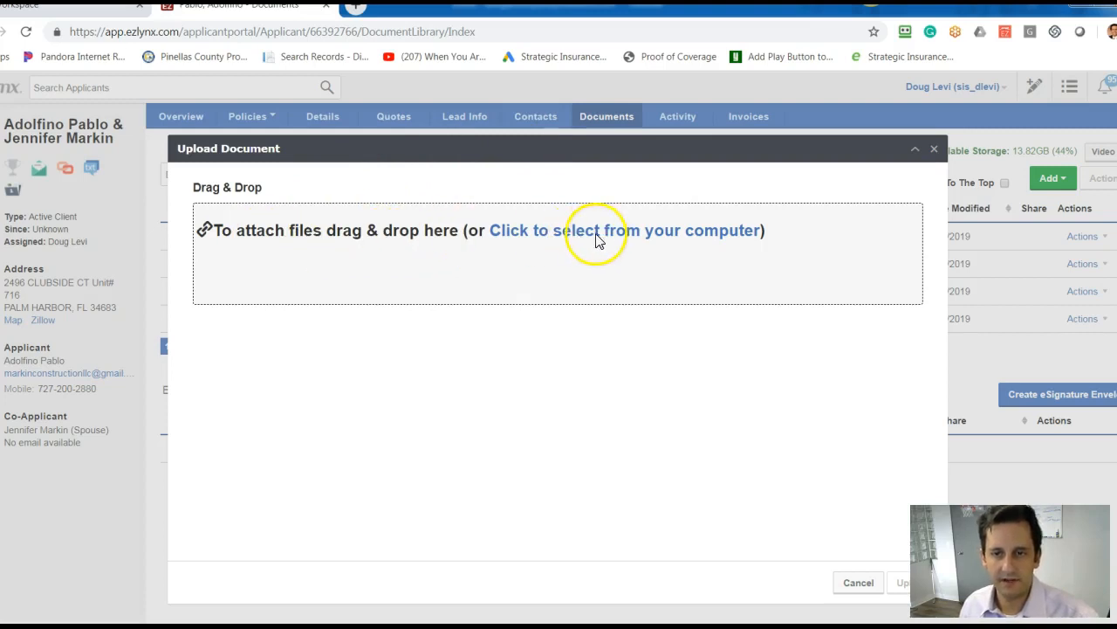
pyautogui.click(678, 237)
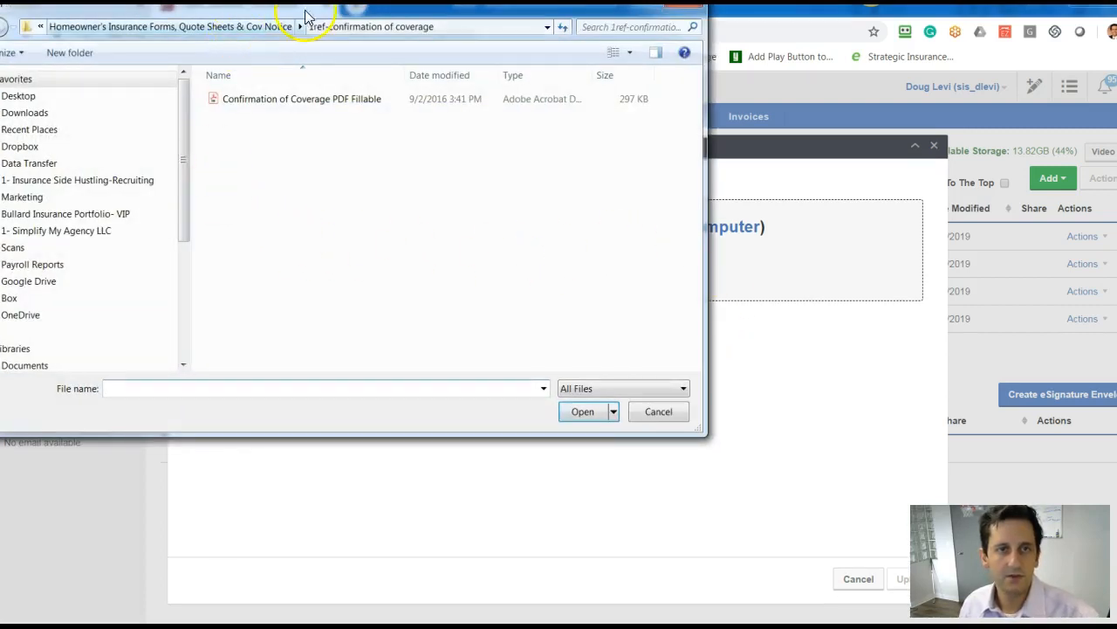
pyautogui.moveTo(312, 14); pyautogui.dragTo(486, 38)
pyautogui.click(197, 190)
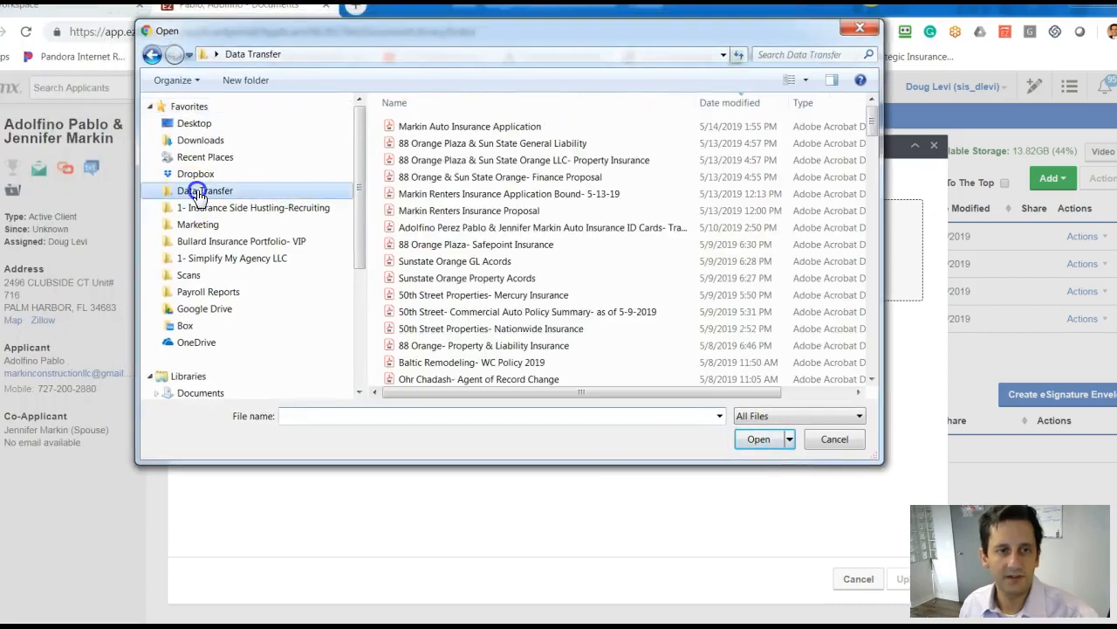
pyautogui.doubleClick(470, 126)
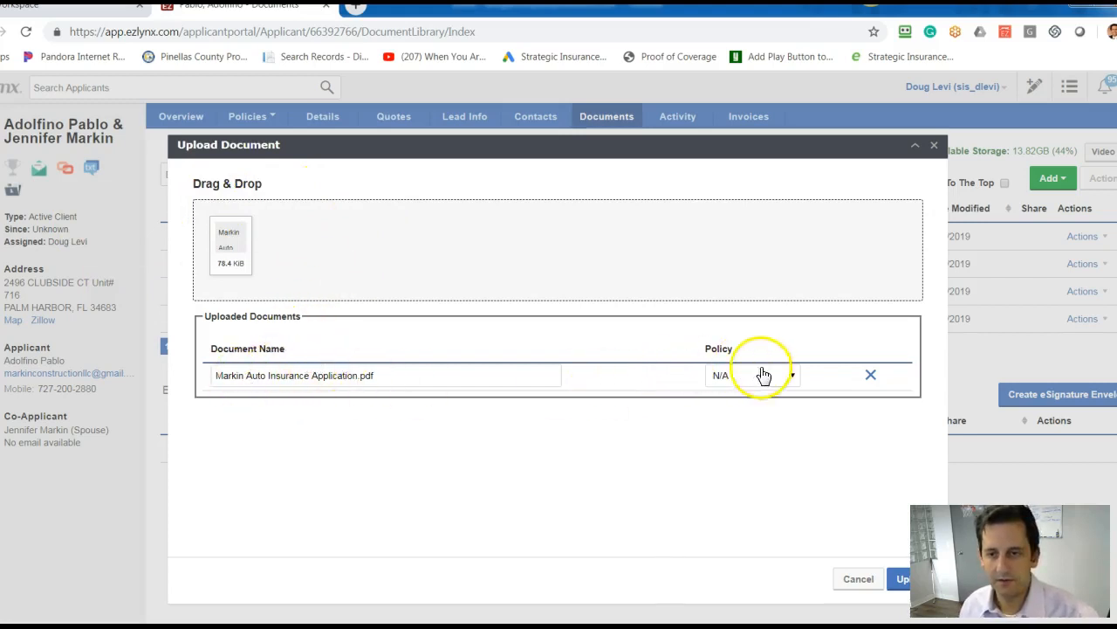
# Assign the attached application to the first listed policy and complete the upload.
pyautogui.click(792, 376)
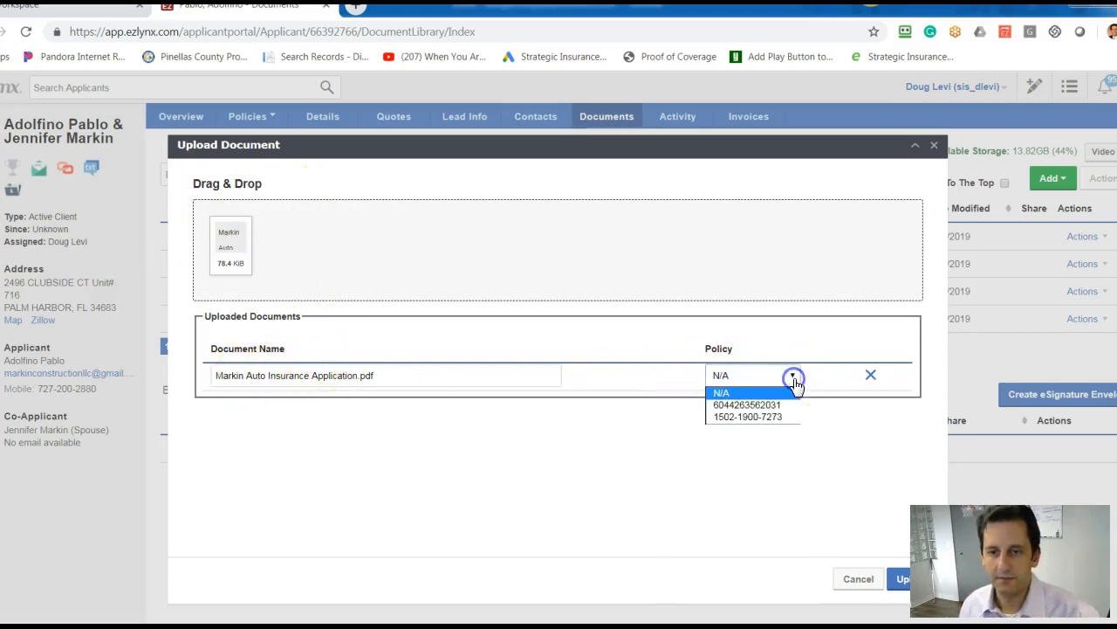
pyautogui.click(745, 407)
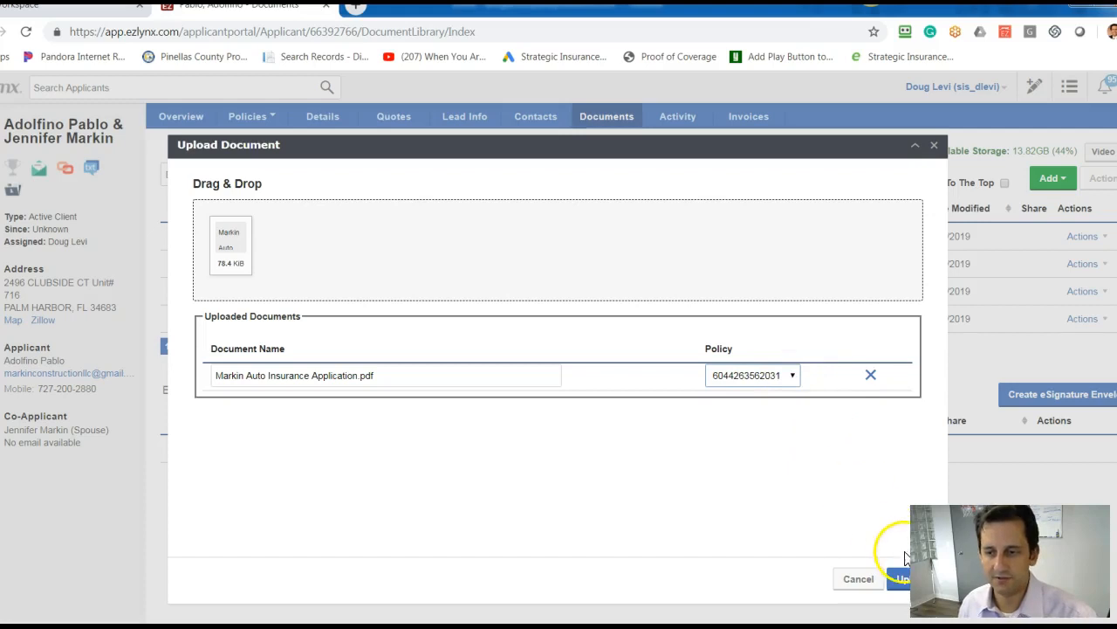
pyautogui.click(901, 583)
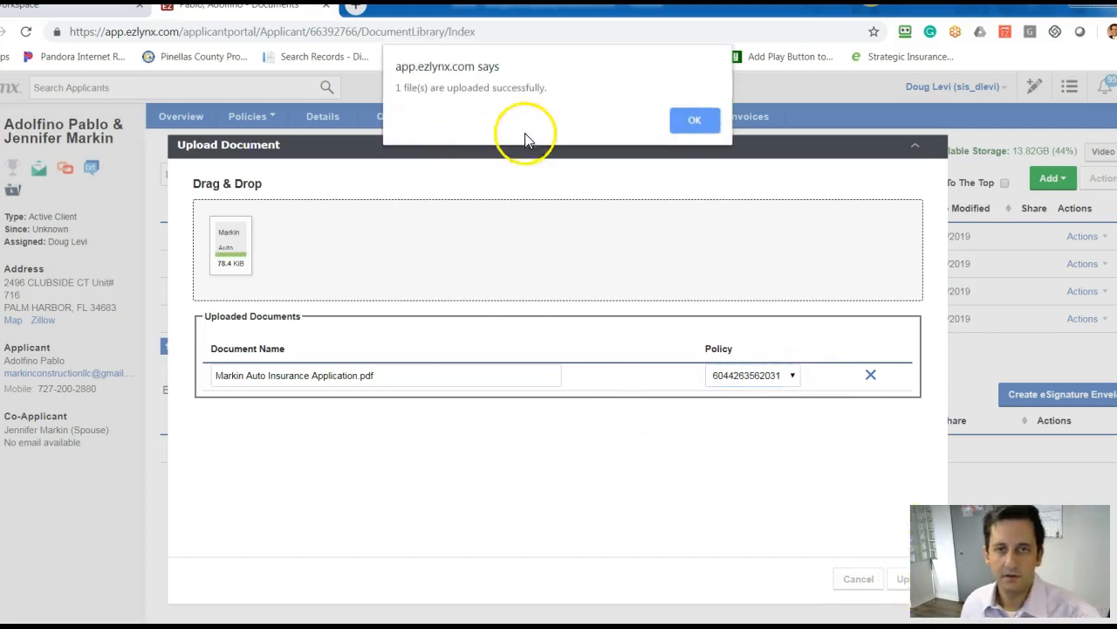
pyautogui.click(699, 124)
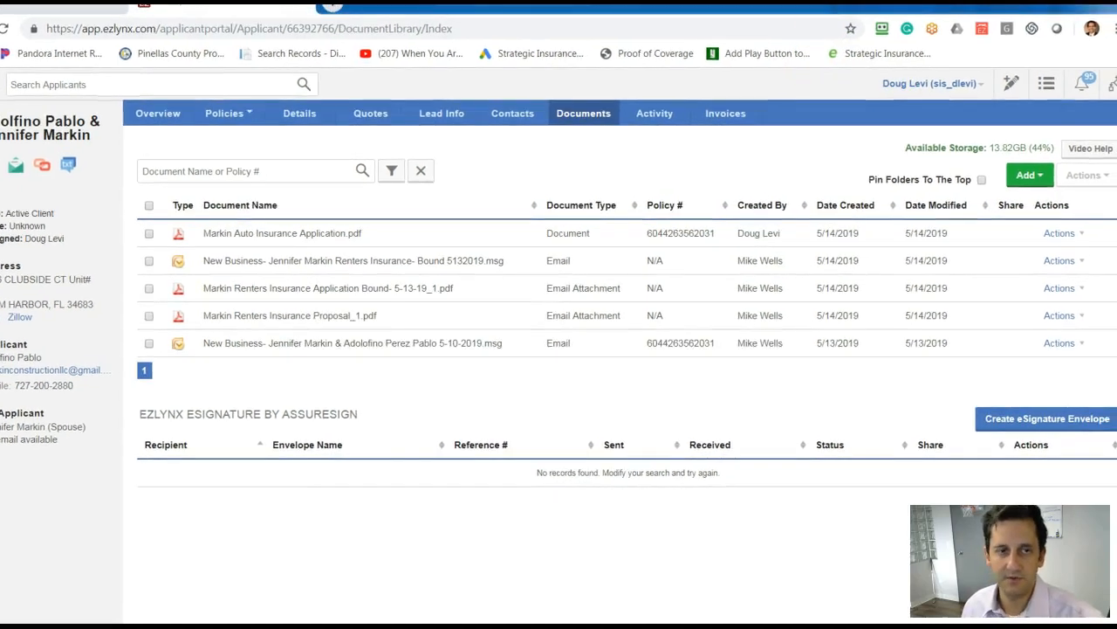
# Create an eSignature envelope that includes the auto insurance application PDF and continue to the envelope setup.
pyautogui.click(1029, 419)
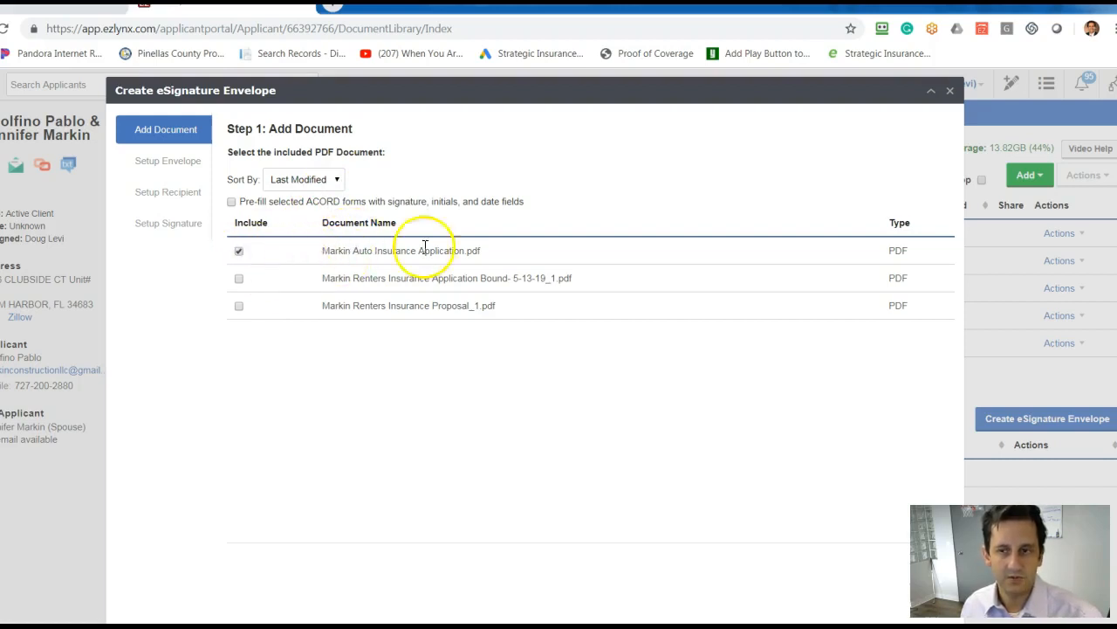
pyautogui.moveTo(633, 83); pyautogui.dragTo(611, 76)
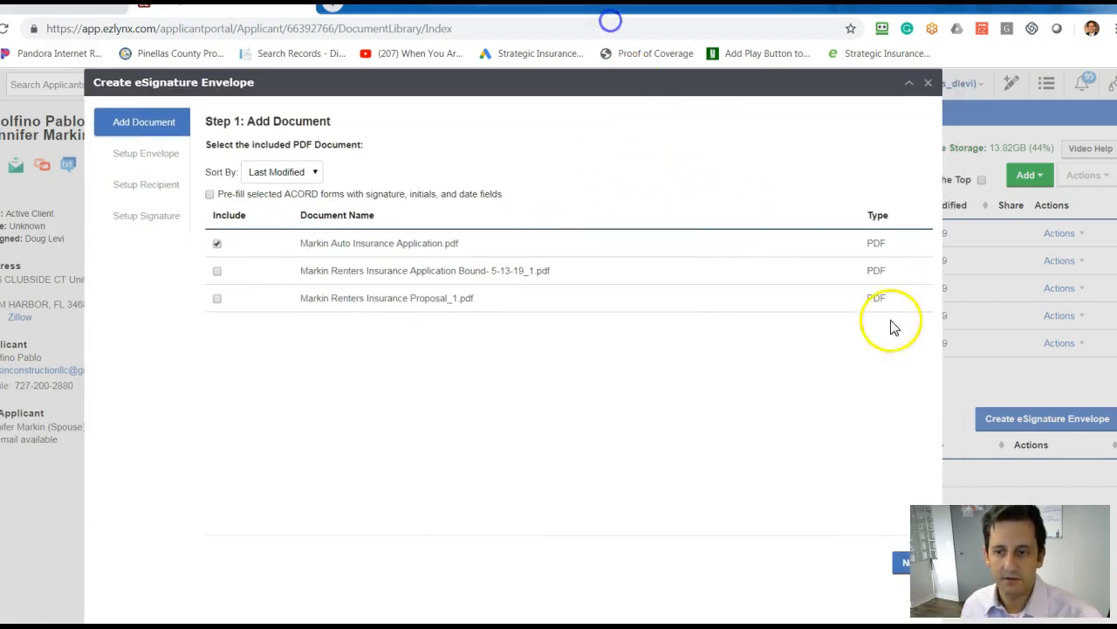
pyautogui.click(903, 565)
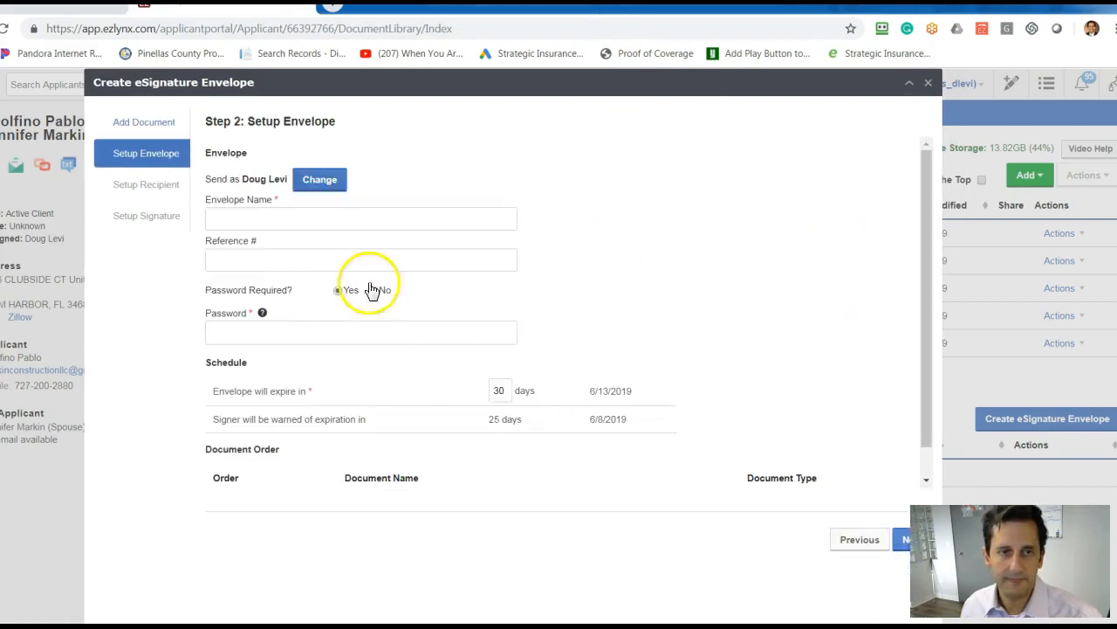
# Name the envelope with the client's surname plus "Auto Insurance Appn- Travelers- 5-10-2019 Bound", require no password, and set expiration to 10 days.
pyautogui.click(346, 210)
pyautogui.write('M')
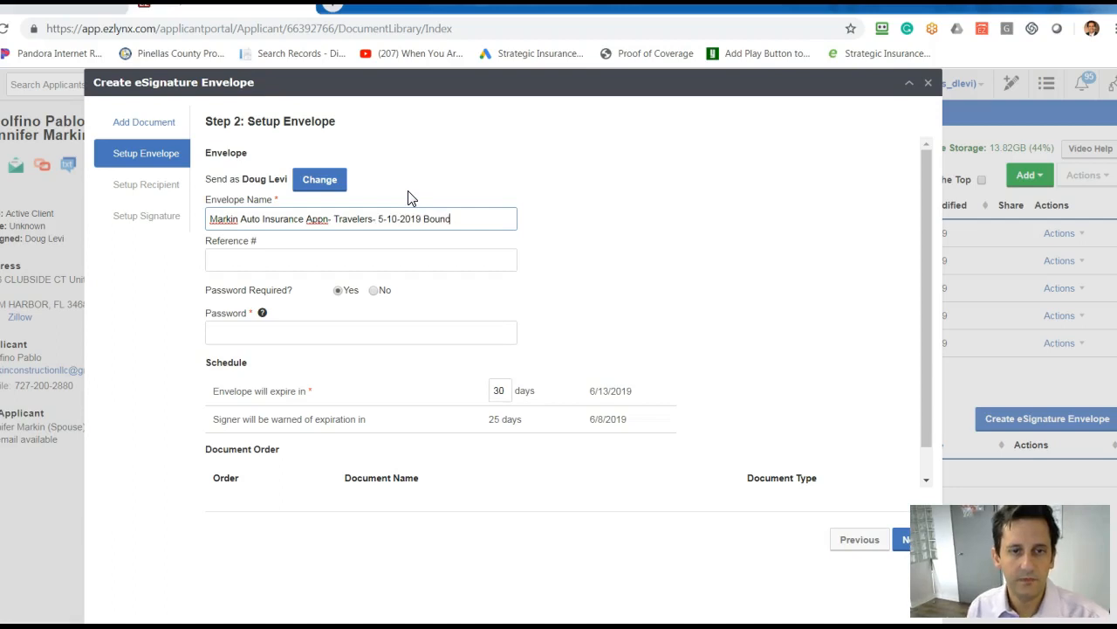
pyautogui.click(375, 291)
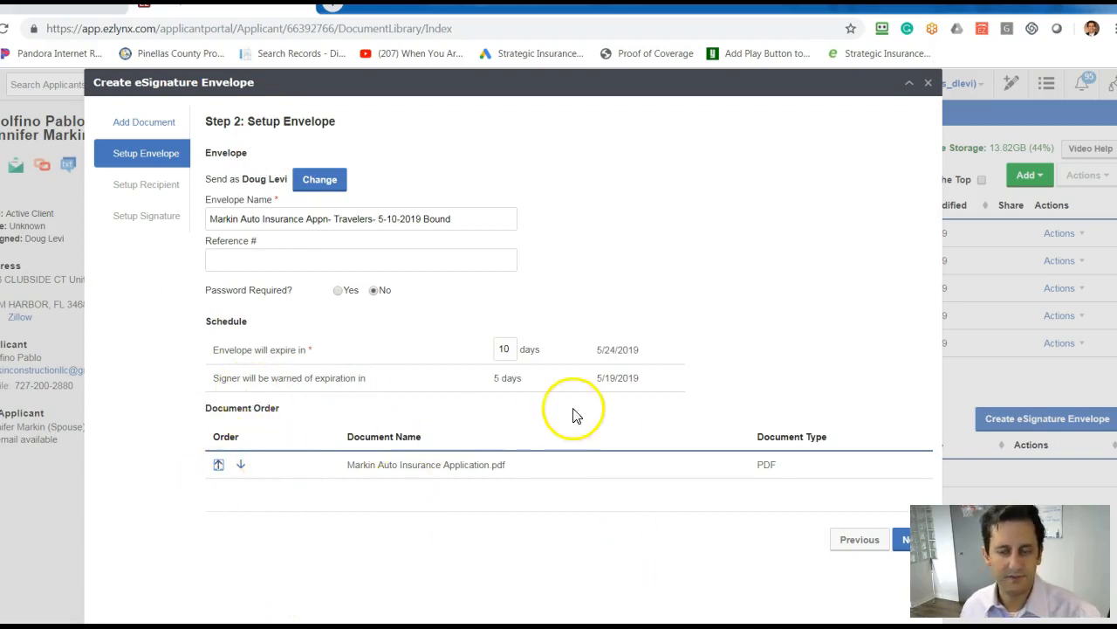
pyautogui.moveTo(469, 93)
pyautogui.mouseDown()
pyautogui.moveTo(555, 96)
pyautogui.moveTo(460, 93)
pyautogui.moveTo(456, 81)
pyautogui.mouseUp()
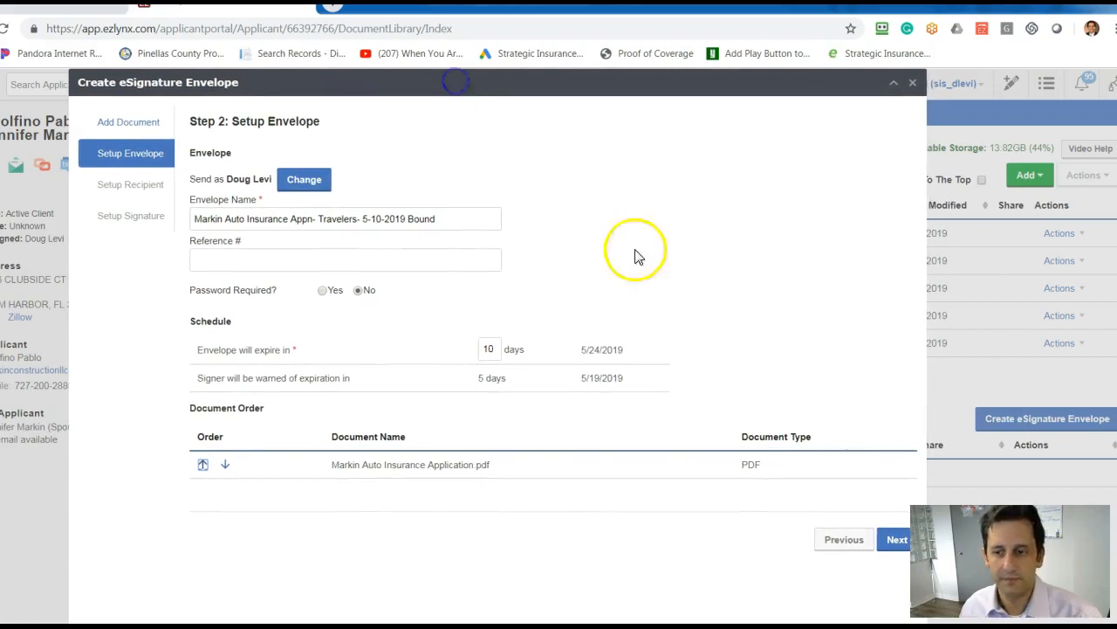
pyautogui.click(894, 540)
# Change the first recipient's name to the co-applicant's full name and add yourself as a second recipient.
pyautogui.click(349, 188)
pyautogui.moveTo(349, 188); pyautogui.dragTo(265, 187)
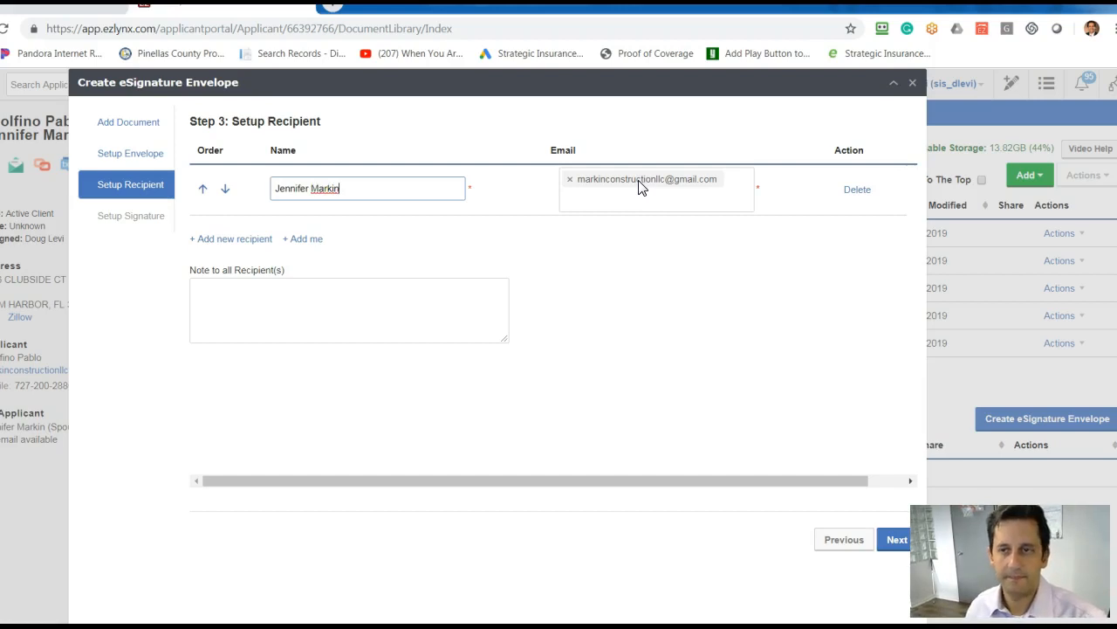
pyautogui.click(303, 238)
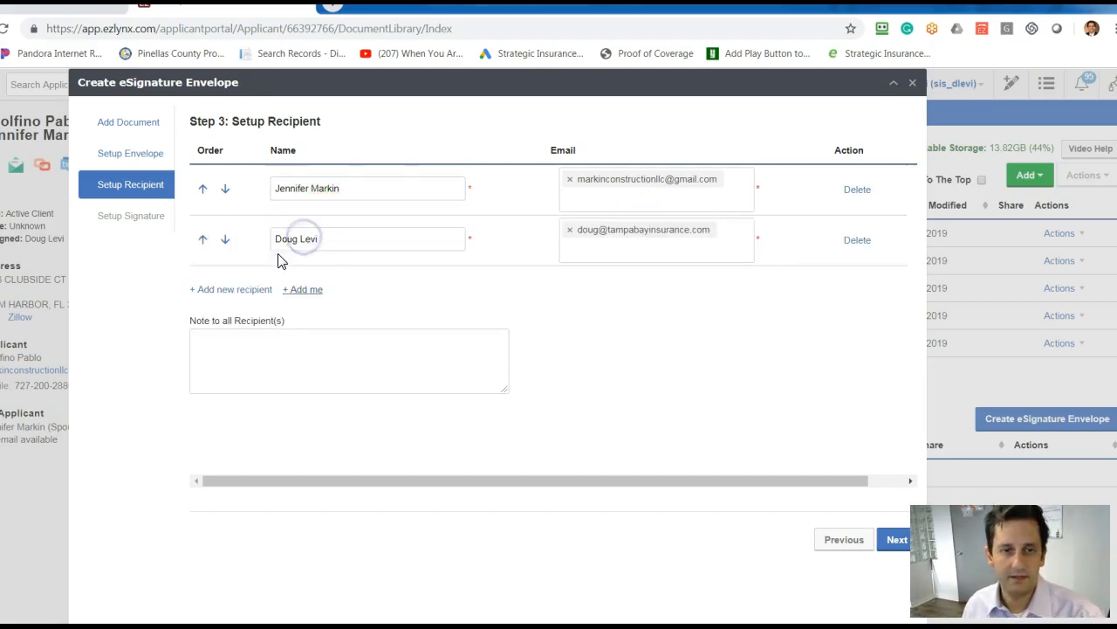
# Write the client a note, "Please review & E-sign the auto insurance application. Any questions let me know.", signed with the agent's name, Strategic Insurance and phone number.
pyautogui.click(349, 356)
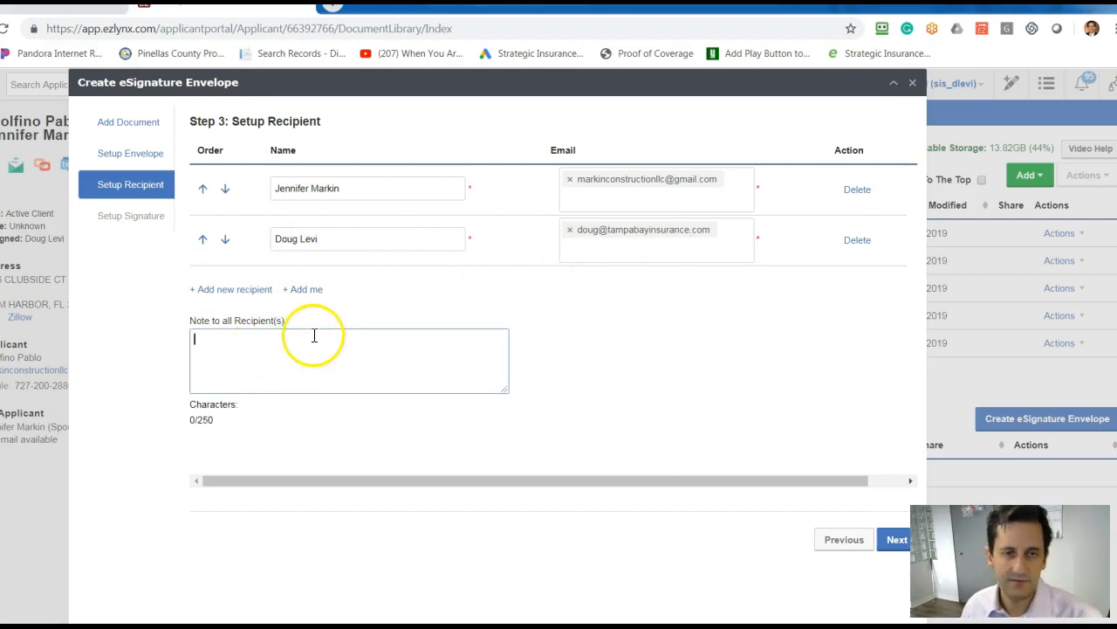
pyautogui.write('Jennifer-')
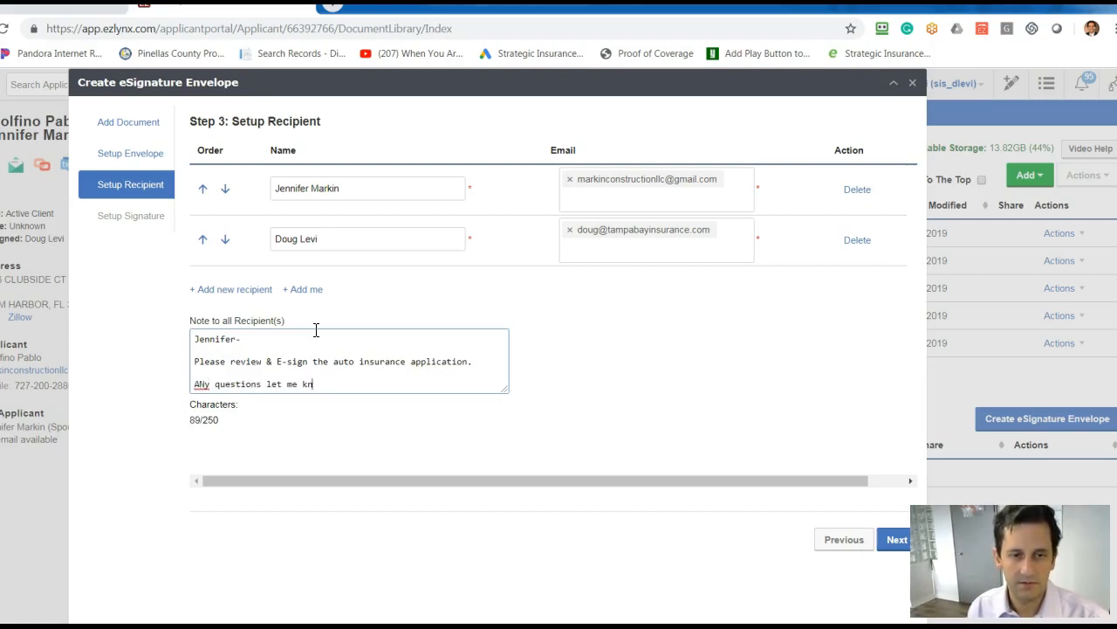
pyautogui.press('Return')
pyautogui.press('Return')
pyautogui.write('D')
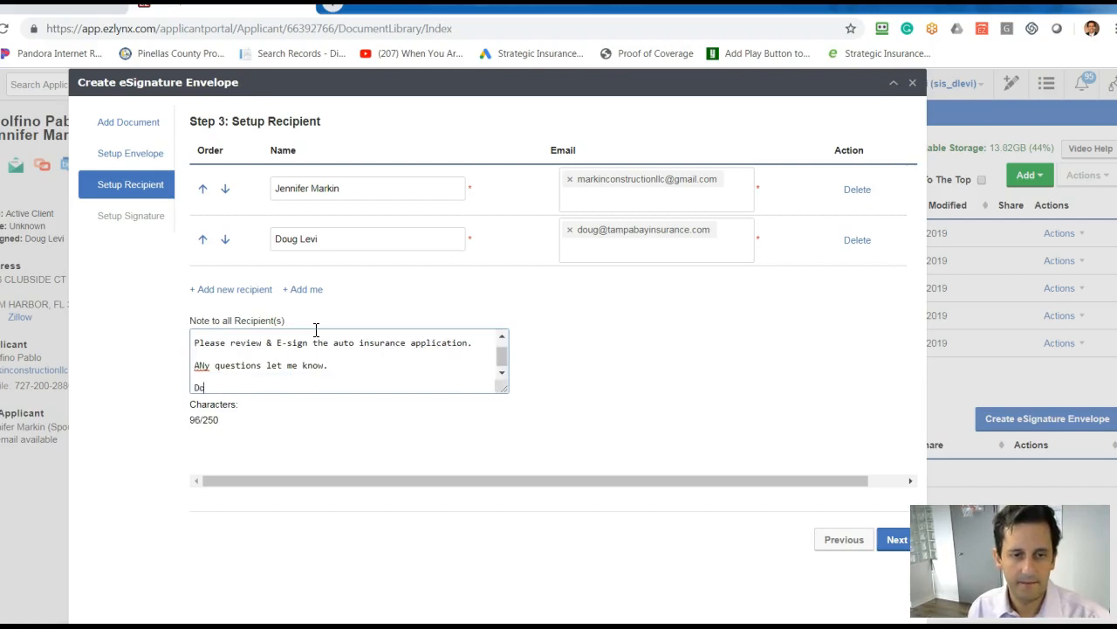
pyautogui.write('oug Levi')
pyautogui.press('Return')
pyautogui.write('STr')
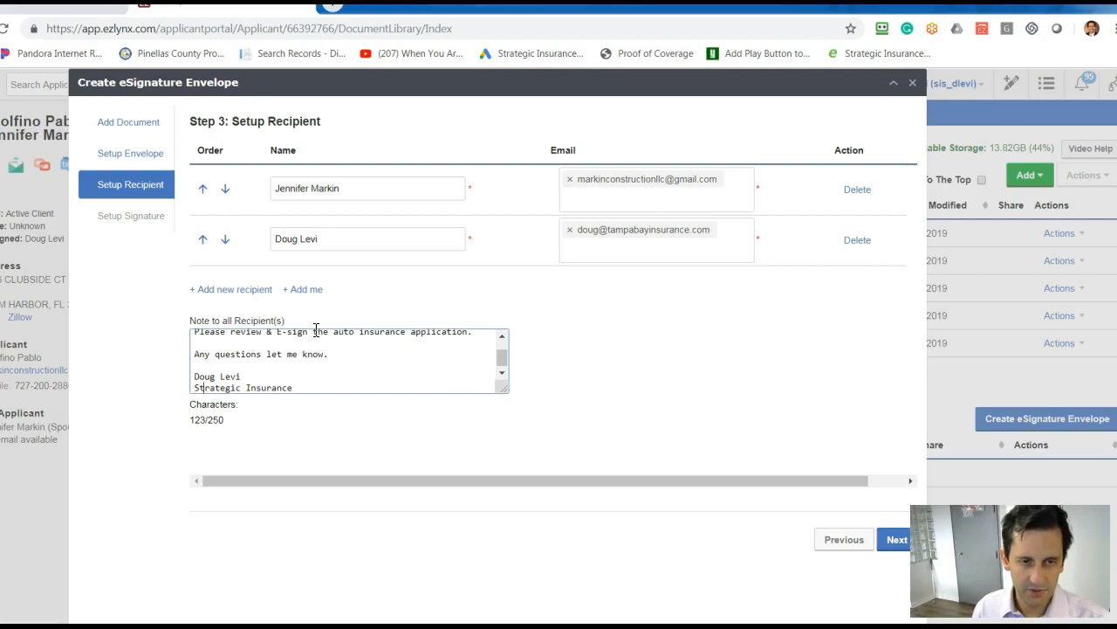
pyautogui.press('Return')
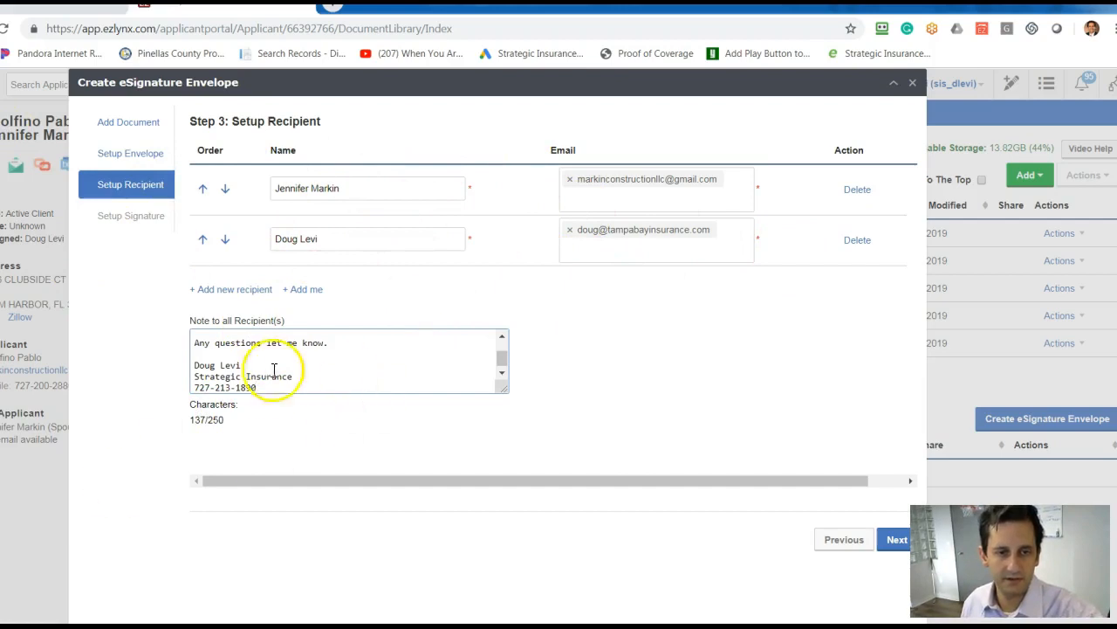
pyautogui.click(507, 342)
pyautogui.click(897, 538)
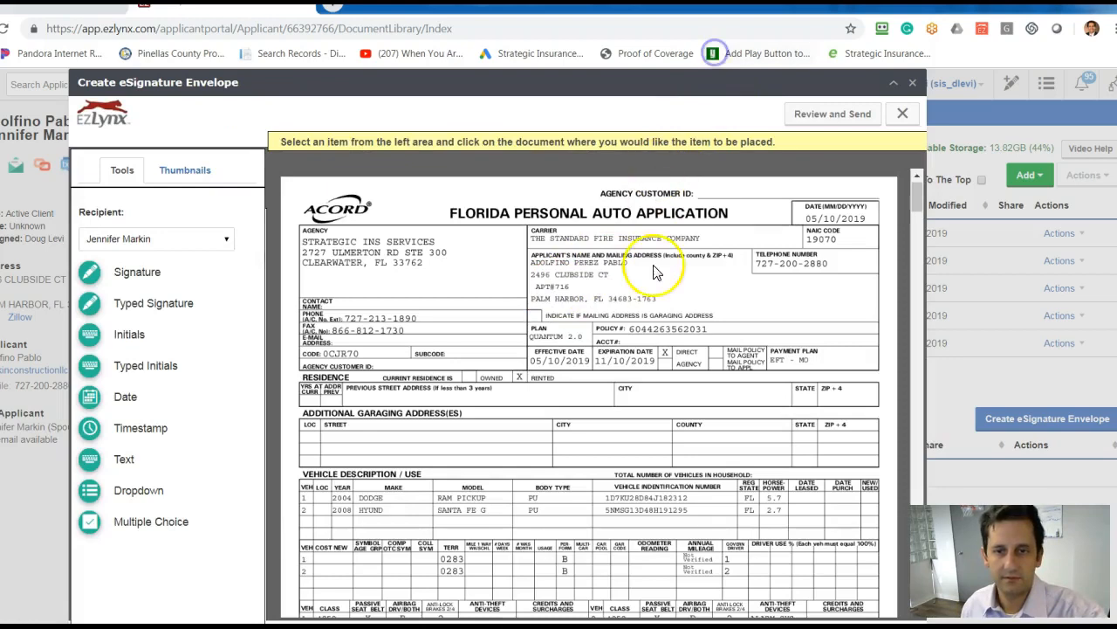
# Place a typed signature field for the co-applicant on the Applicant's Signature line of page 4 of the auto application.
pyautogui.scroll(-5, 644, 297)
pyautogui.scroll(-8, 646, 305)
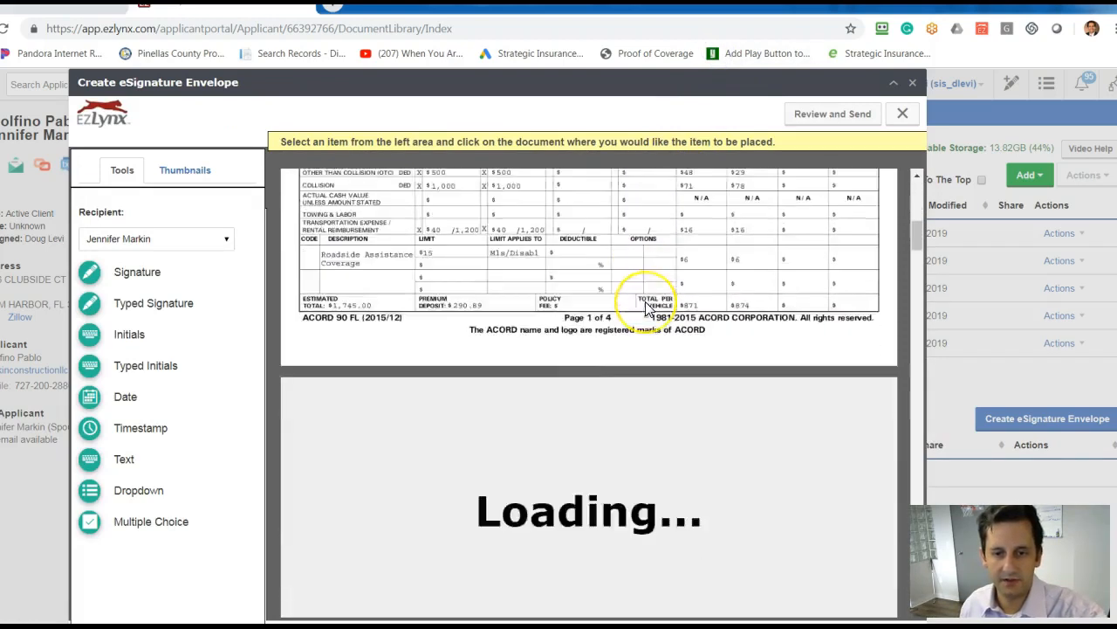
pyautogui.scroll(-6, 646, 307)
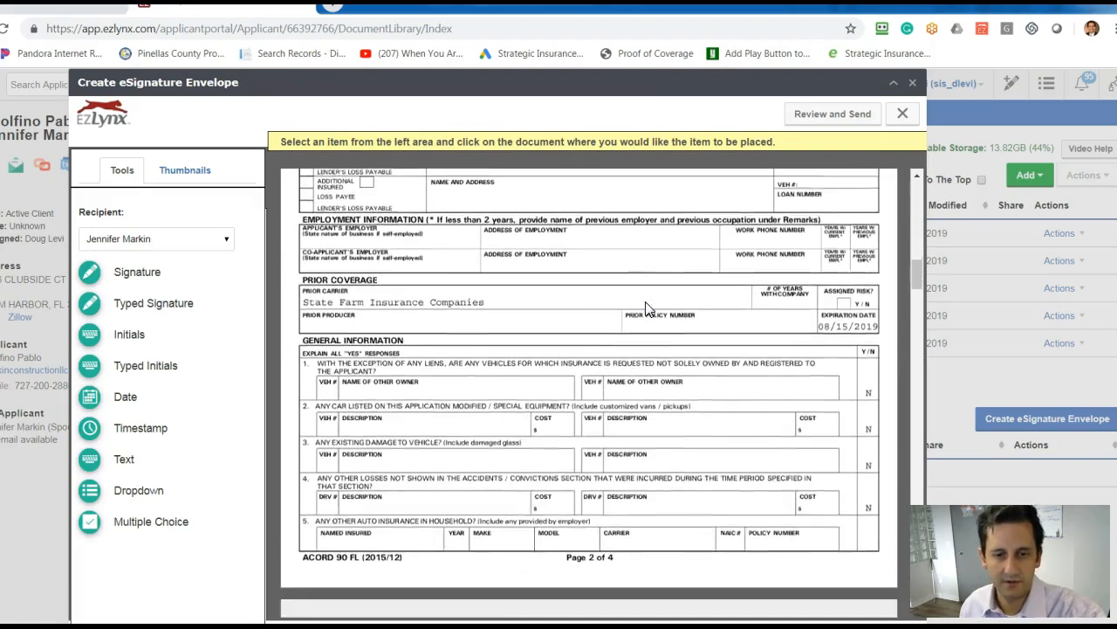
pyautogui.scroll(-6, 611, 336)
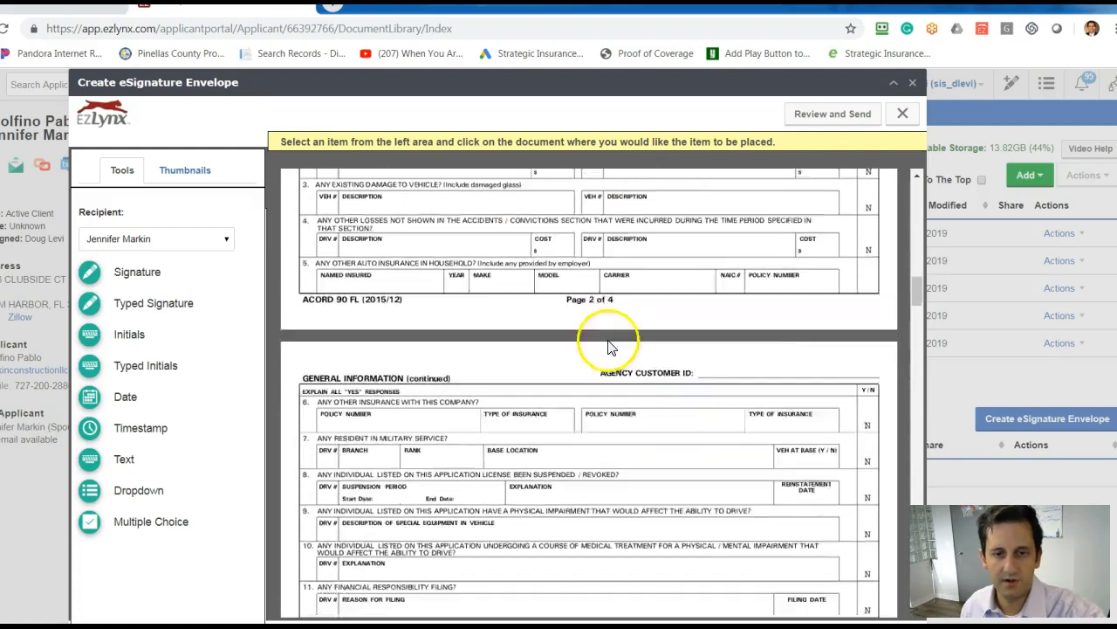
pyautogui.scroll(-4, 611, 334)
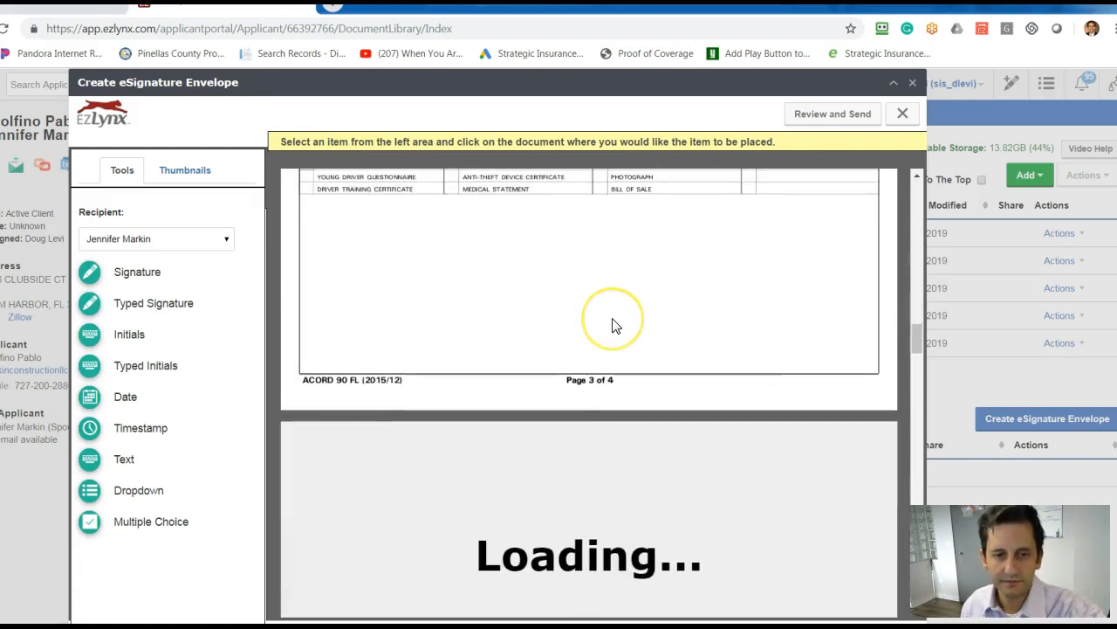
pyautogui.scroll(-4, 614, 325)
pyautogui.scroll(-1, 611, 326)
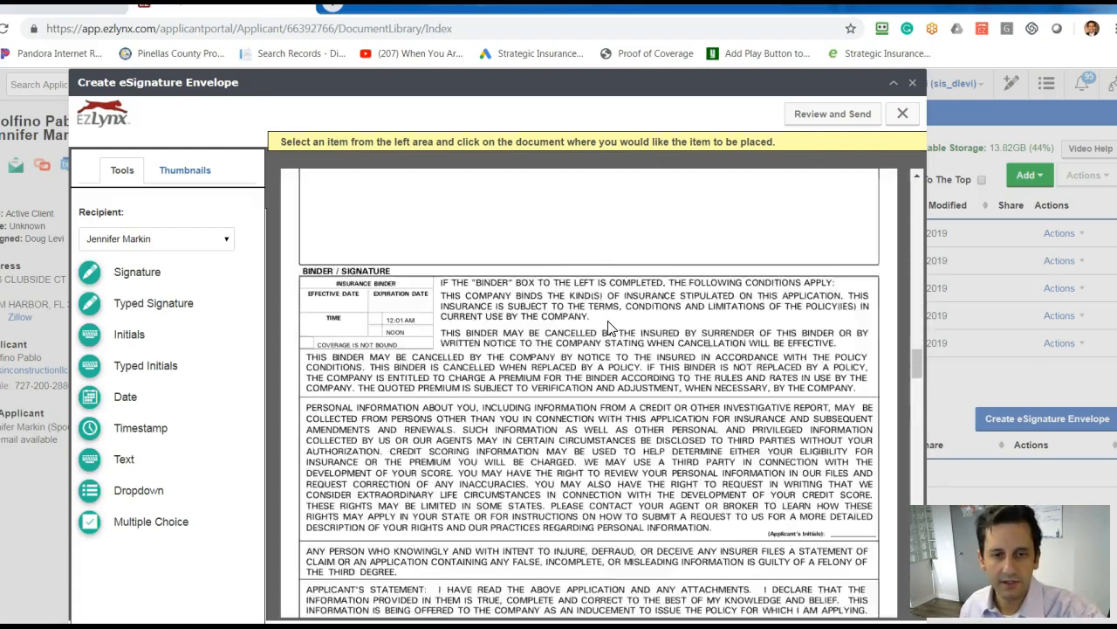
pyautogui.scroll(-2, 609, 326)
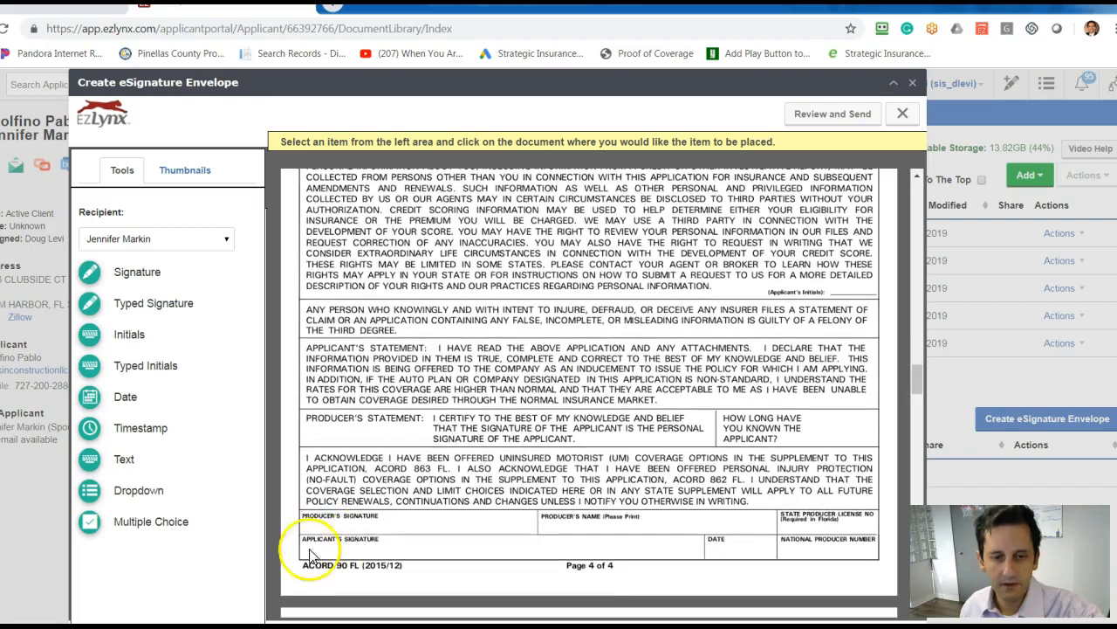
pyautogui.click(90, 307)
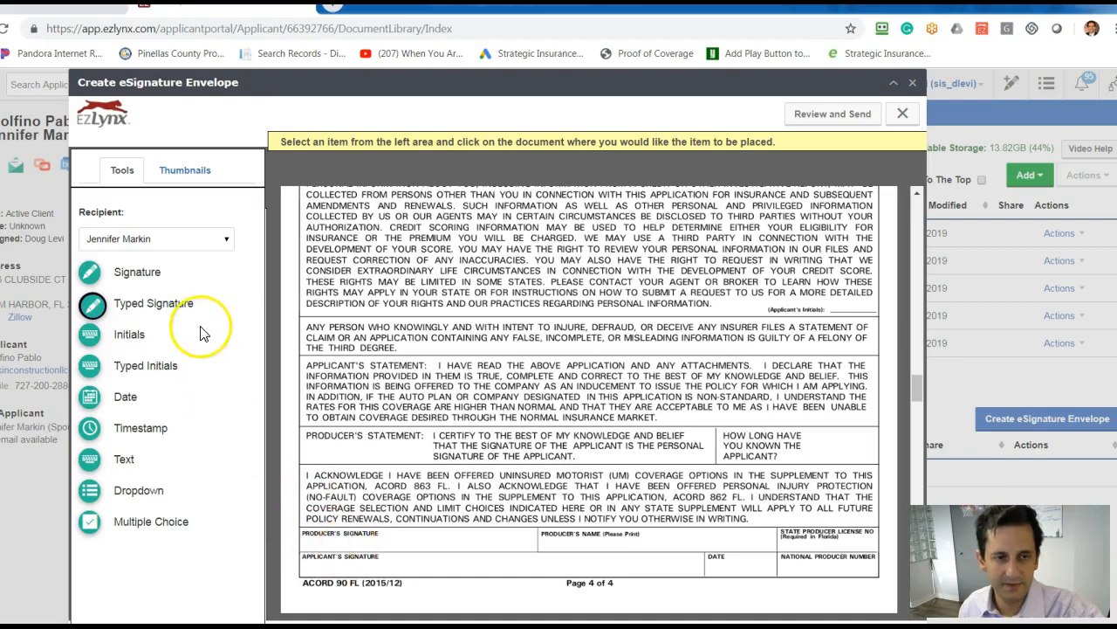
pyautogui.click(397, 564)
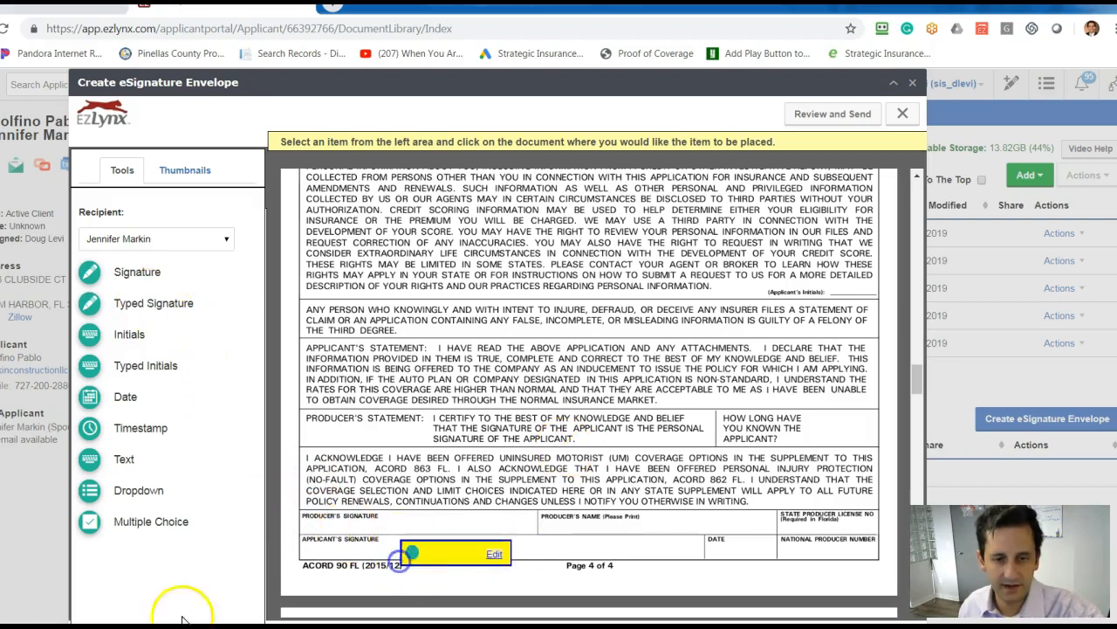
# For the agent recipient, place a typed signature field at Producer's Signature and a text field at Producer's Name on page 4.
pyautogui.click(219, 243)
pyautogui.click(200, 262)
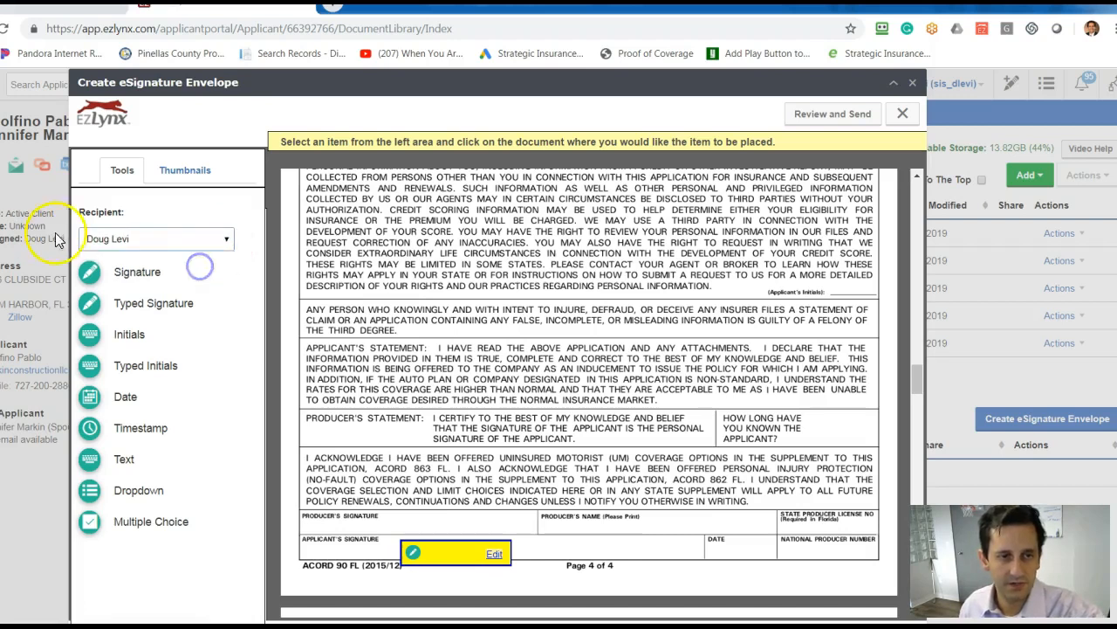
pyautogui.click(89, 307)
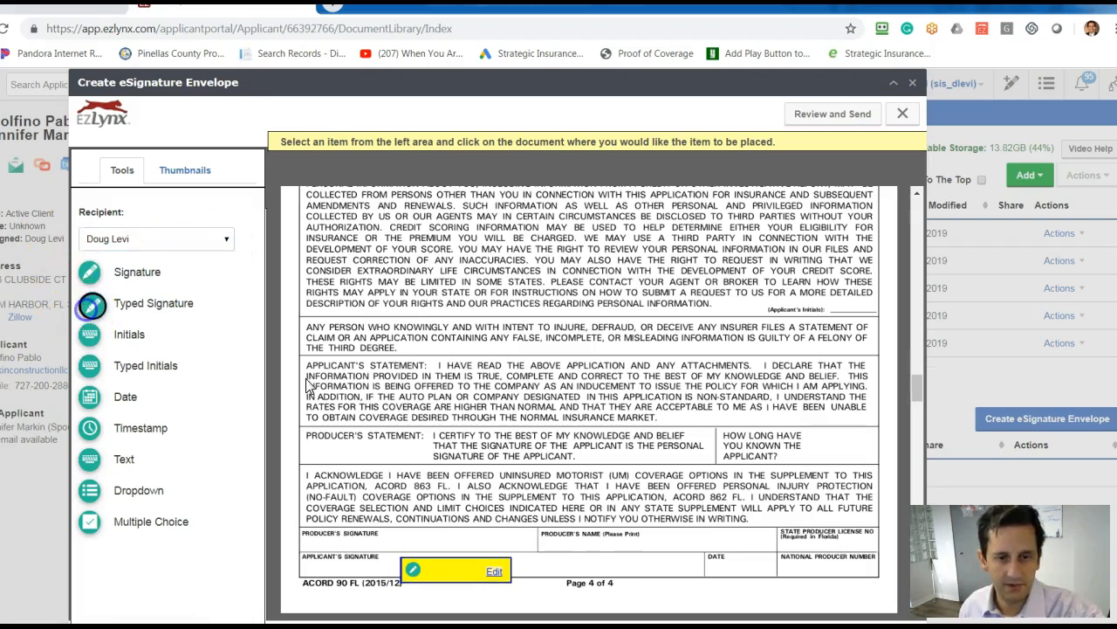
pyautogui.click(392, 535)
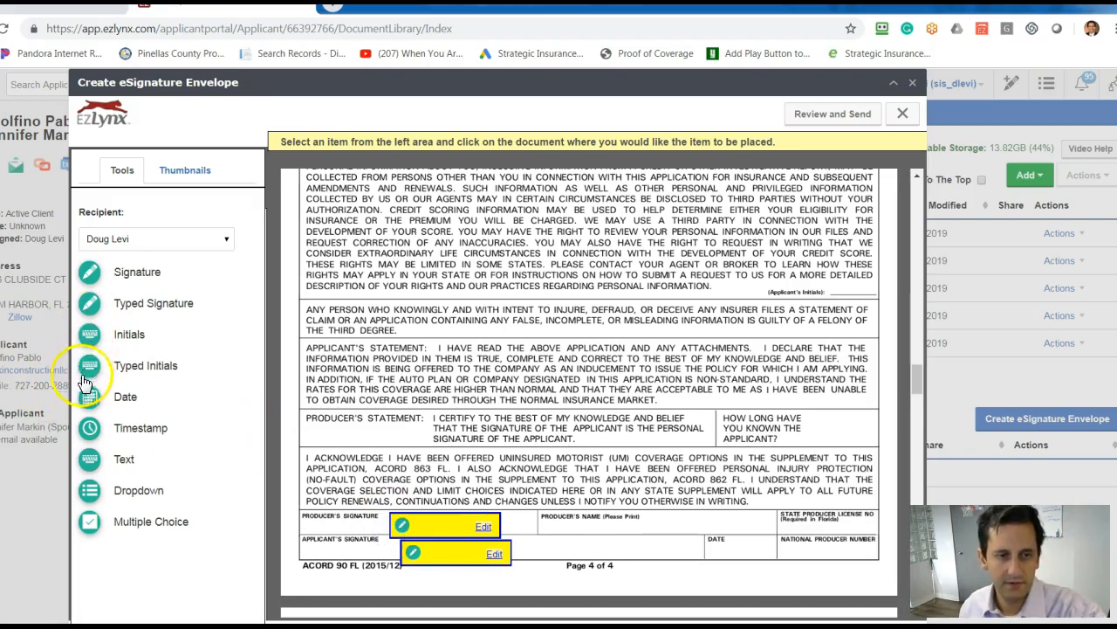
pyautogui.click(87, 460)
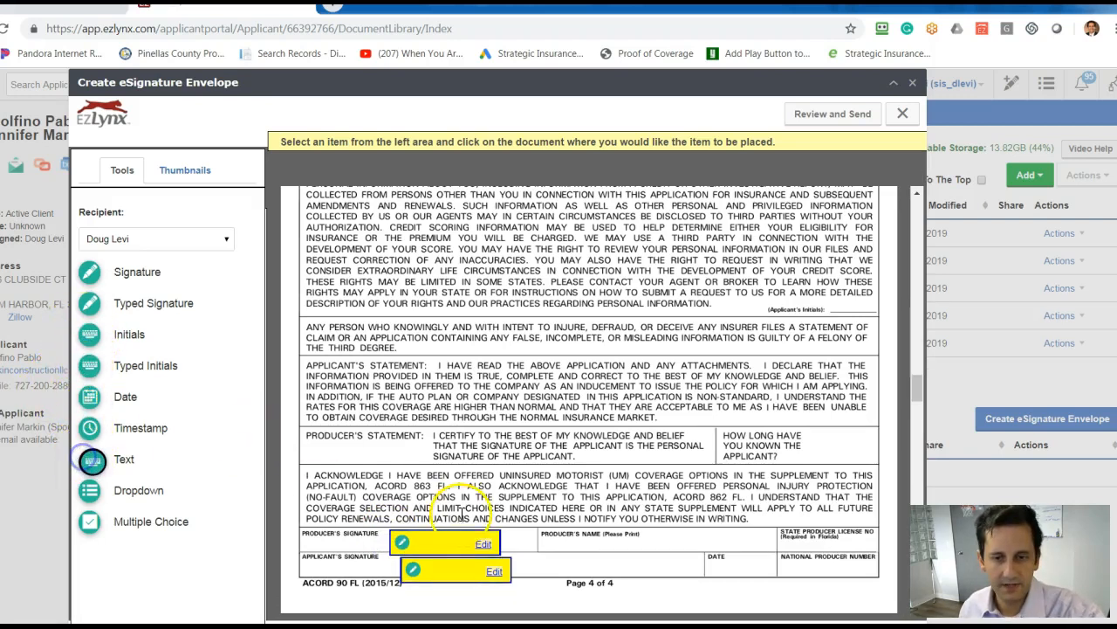
pyautogui.click(581, 533)
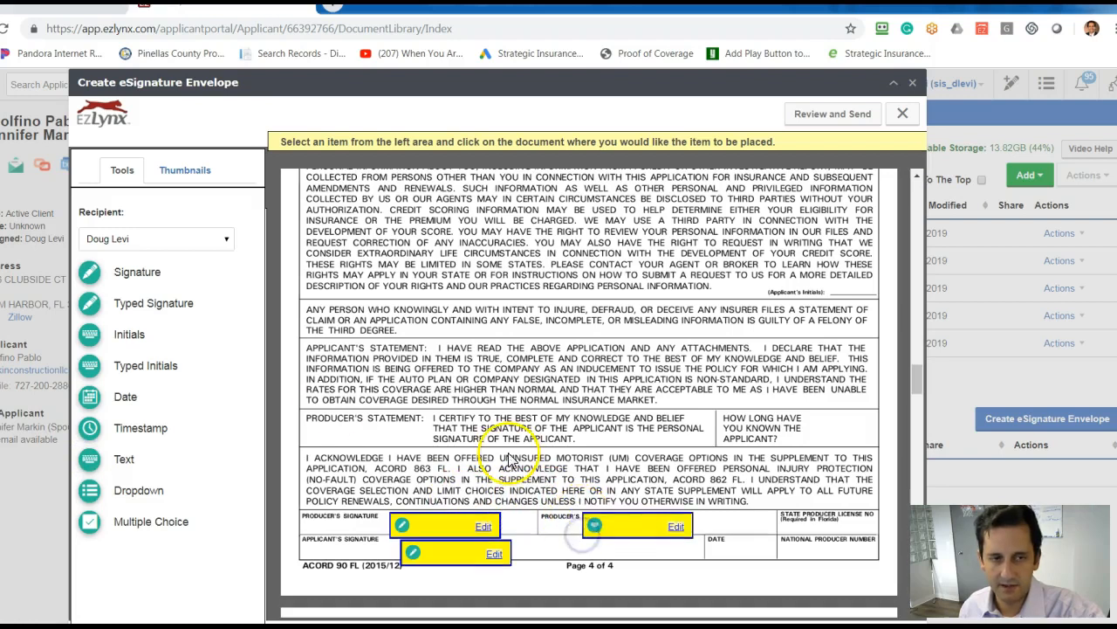
# Add an agent date field in the Date box and an agent text field at State Producer License No on page 4.
pyautogui.click(92, 398)
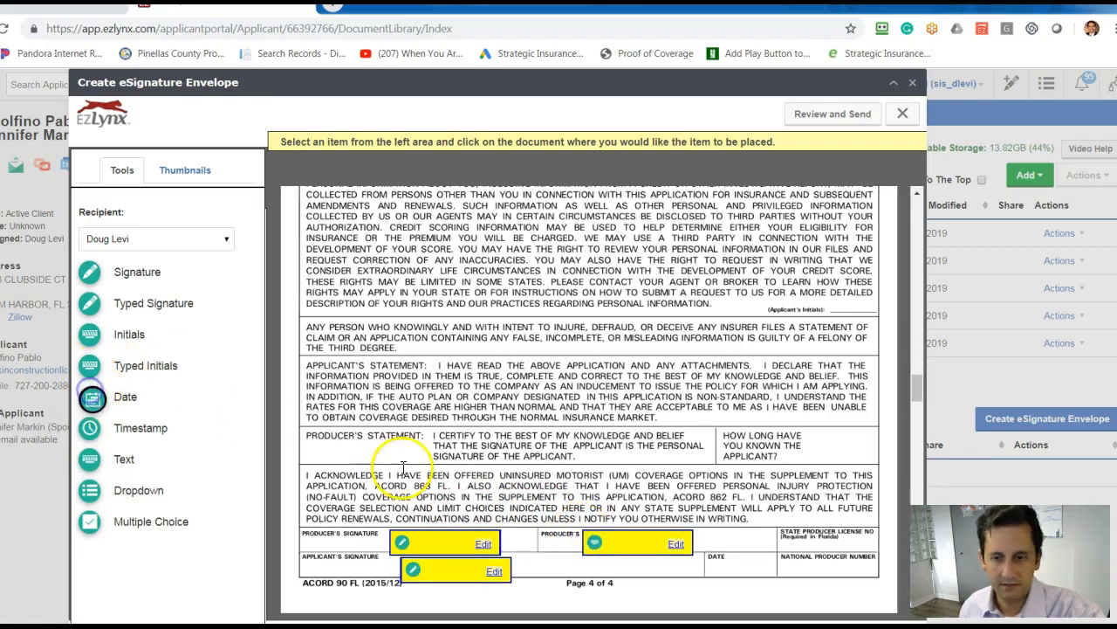
pyautogui.click(708, 564)
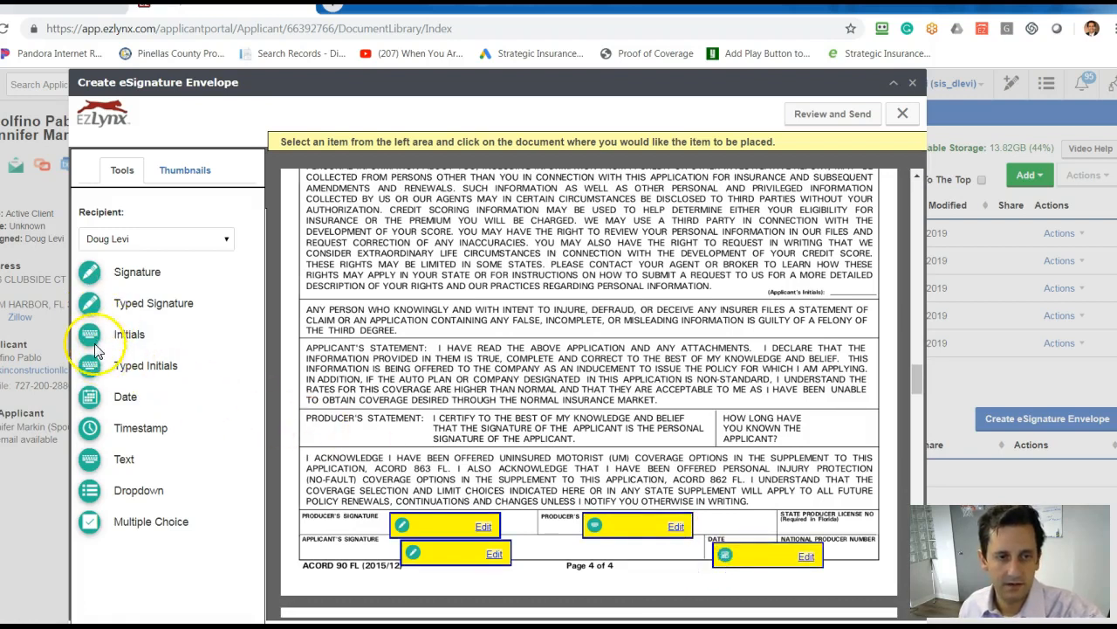
pyautogui.click(89, 460)
pyautogui.click(785, 541)
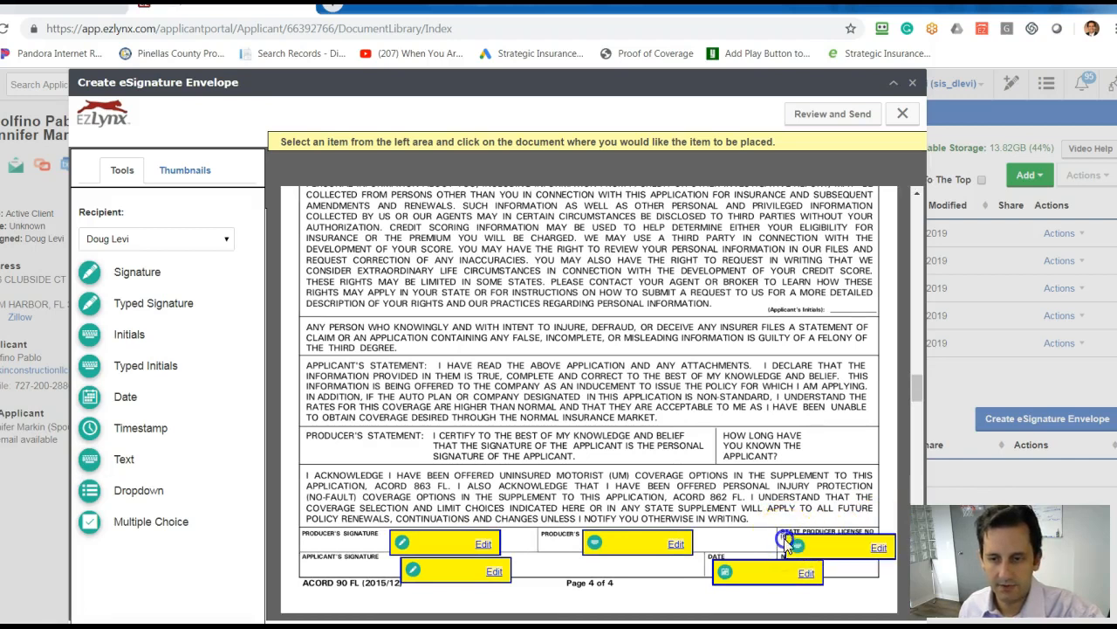
# On the Credit Report Disclosure page, place the co-applicant's typed signature field and date field on the applicant's lines.
pyautogui.scroll(-5, 563, 410)
pyautogui.scroll(-3, 563, 410)
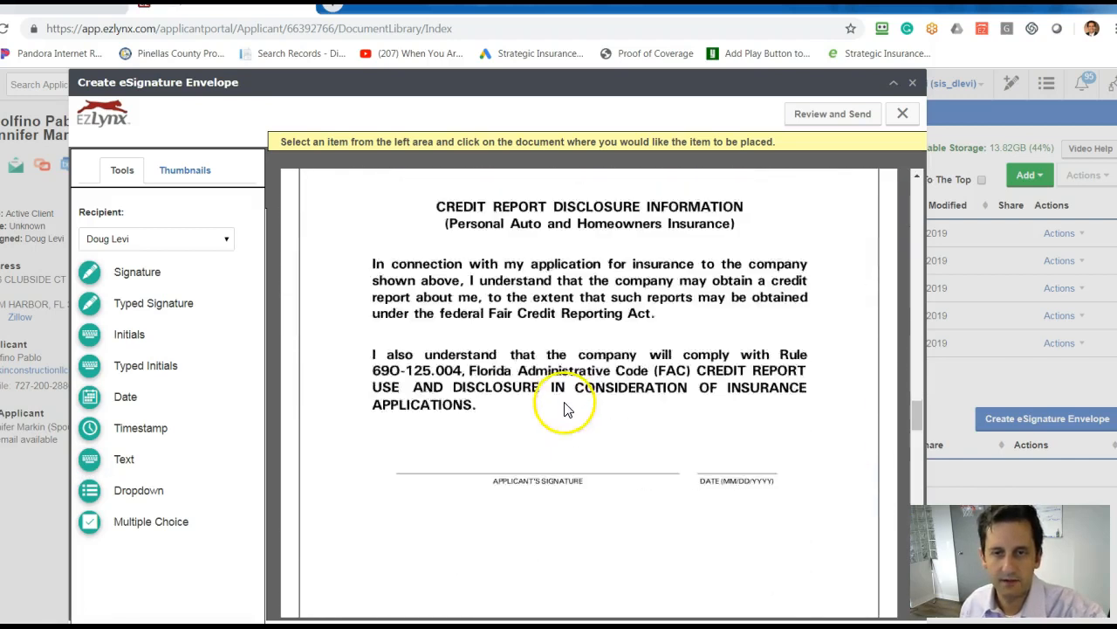
pyautogui.click(151, 244)
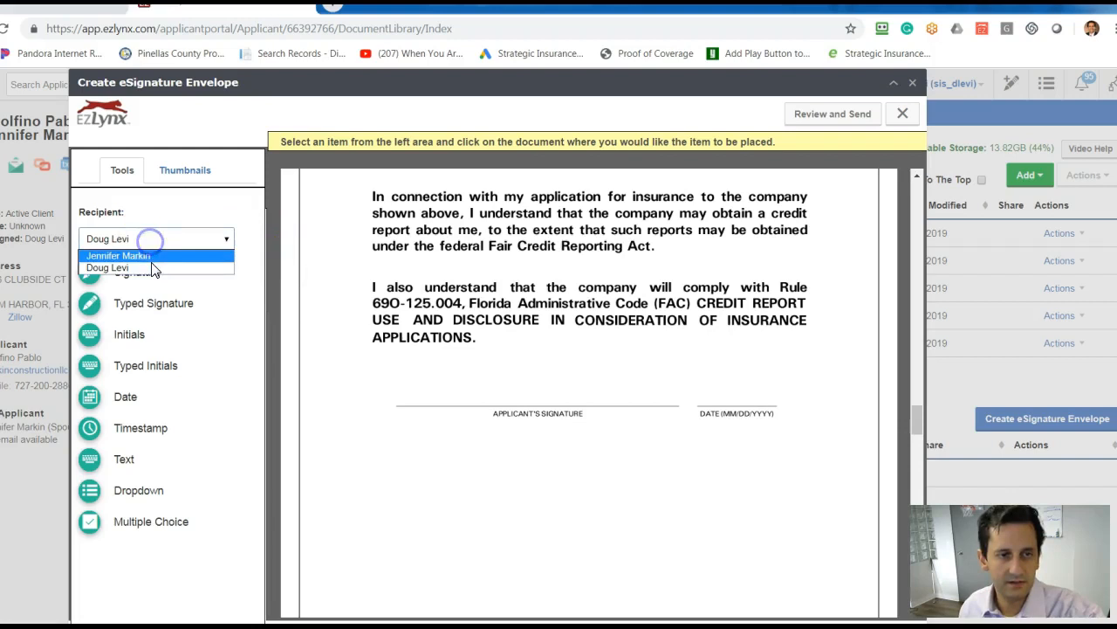
pyautogui.click(150, 259)
pyautogui.moveTo(96, 312)
pyautogui.mouseDown()
pyautogui.moveTo(419, 345)
pyautogui.moveTo(462, 364)
pyautogui.moveTo(443, 411)
pyautogui.mouseUp()
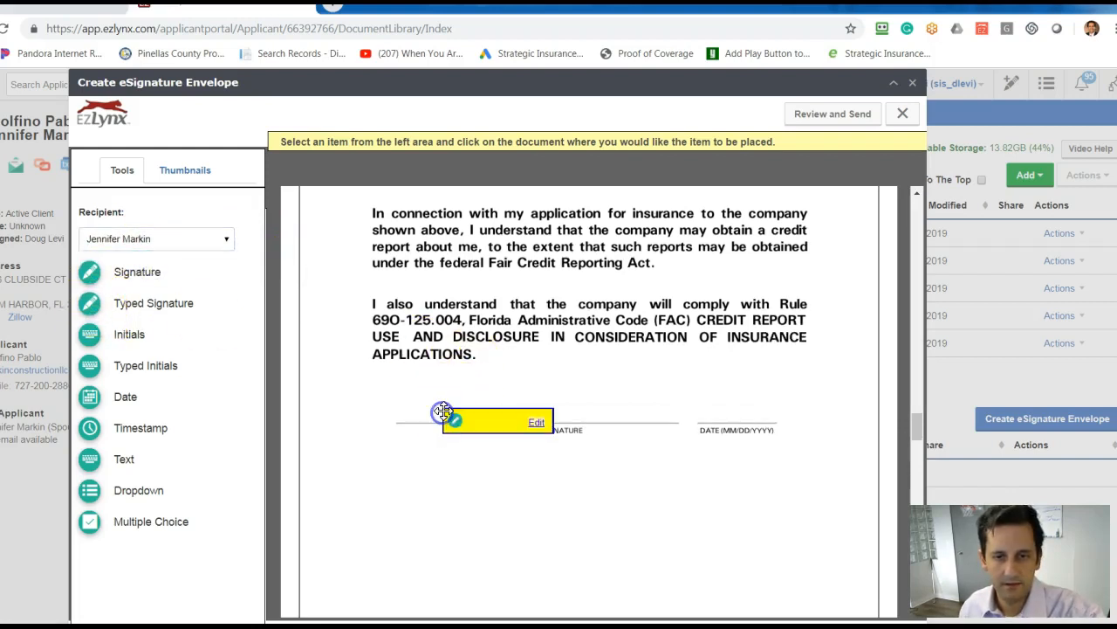
pyautogui.click(92, 397)
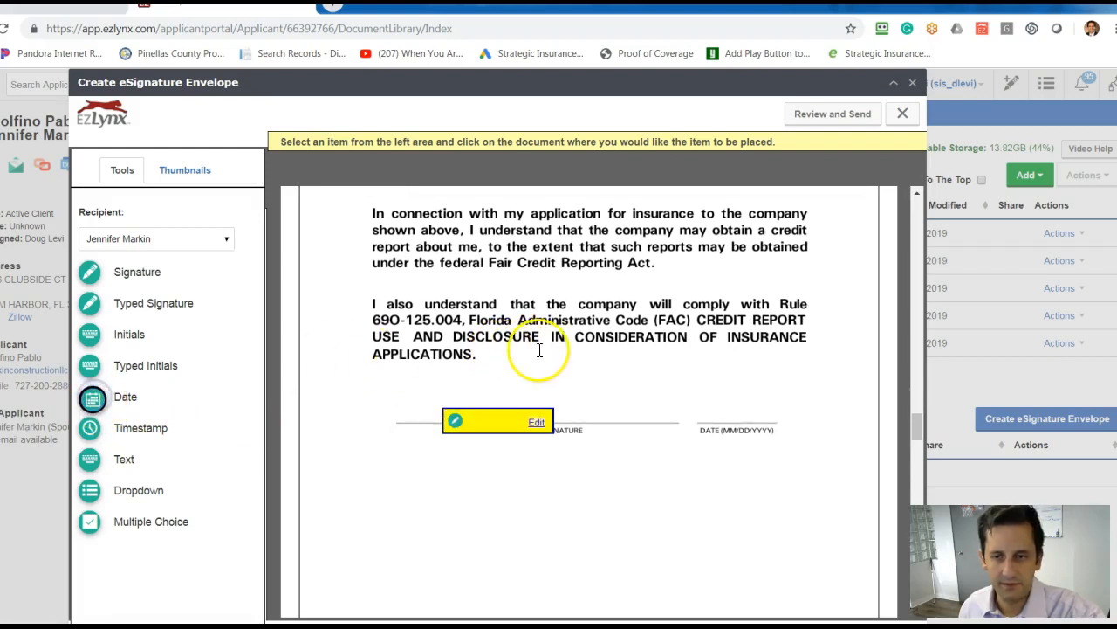
pyautogui.click(724, 404)
# On the Personal Injury Protection supplement, place the co-applicant's typed signature field and date field on the named insured's lines.
pyautogui.scroll(-5, 669, 384)
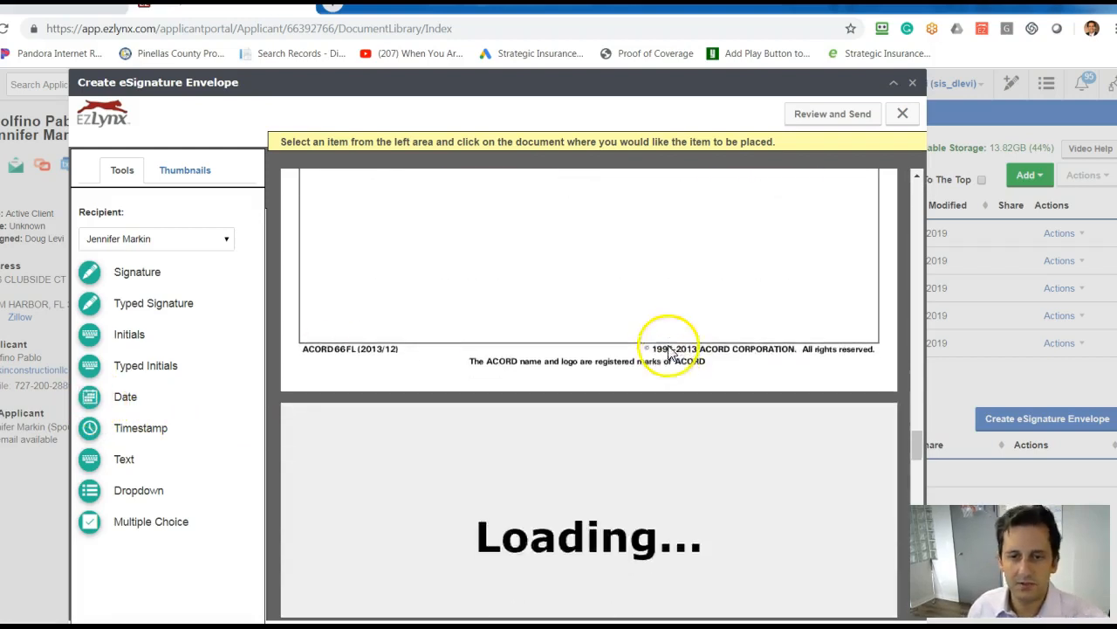
pyautogui.scroll(-1, 669, 350)
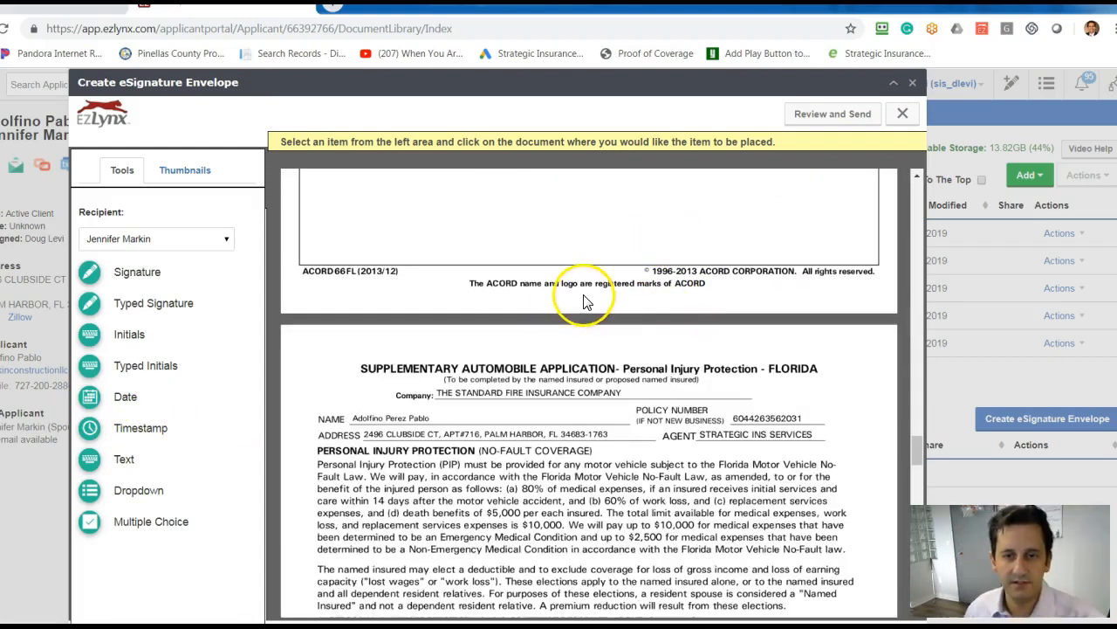
pyautogui.scroll(-4, 584, 301)
pyautogui.scroll(-4, 587, 301)
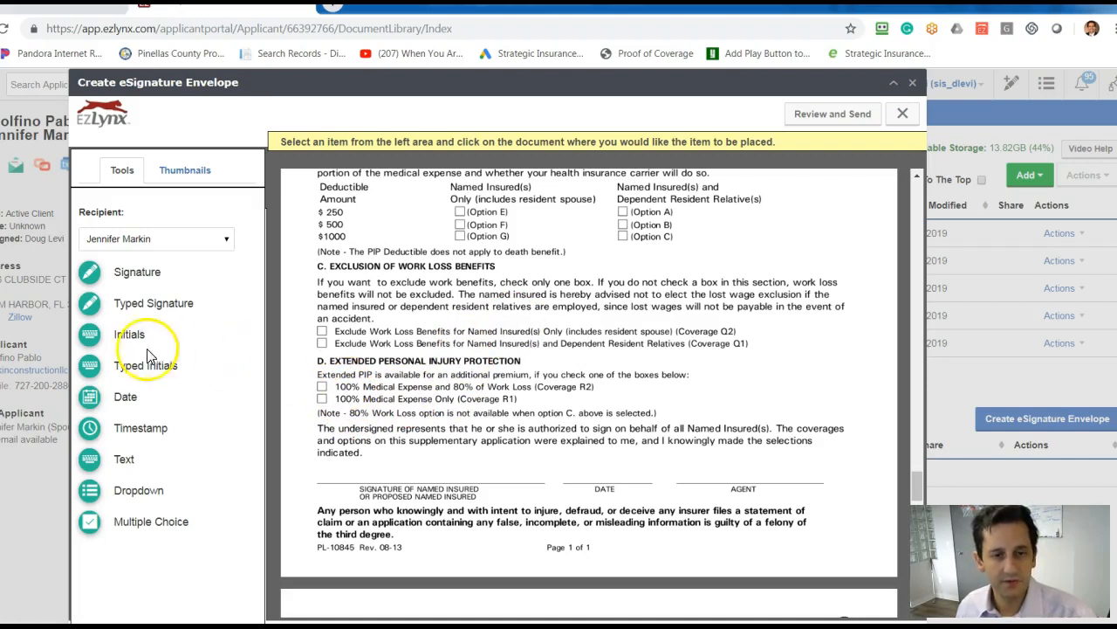
pyautogui.click(84, 307)
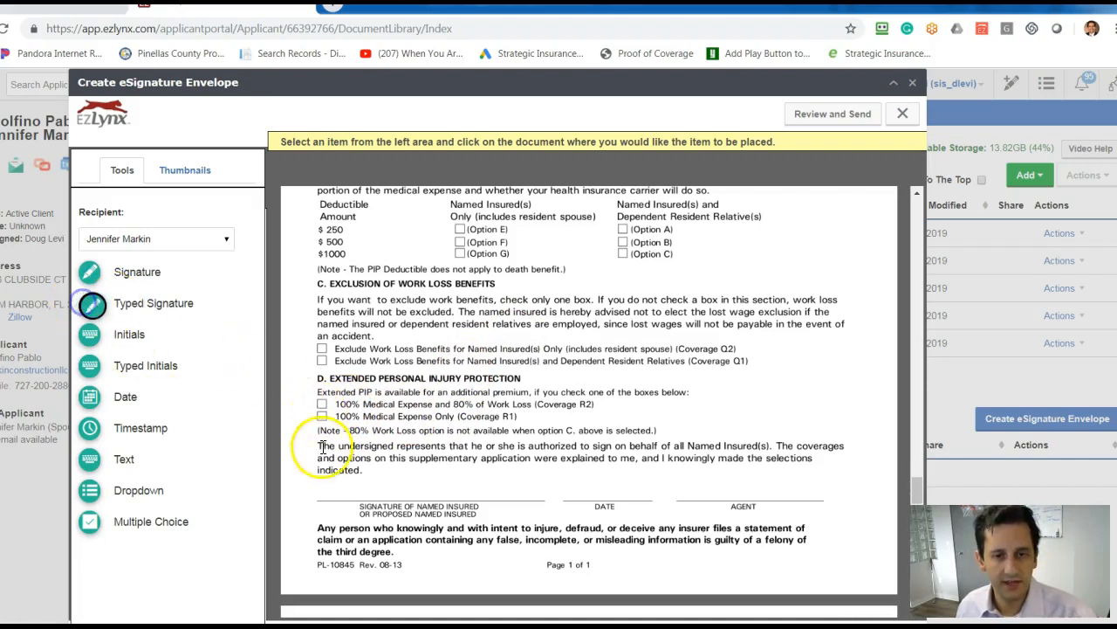
pyautogui.click(356, 479)
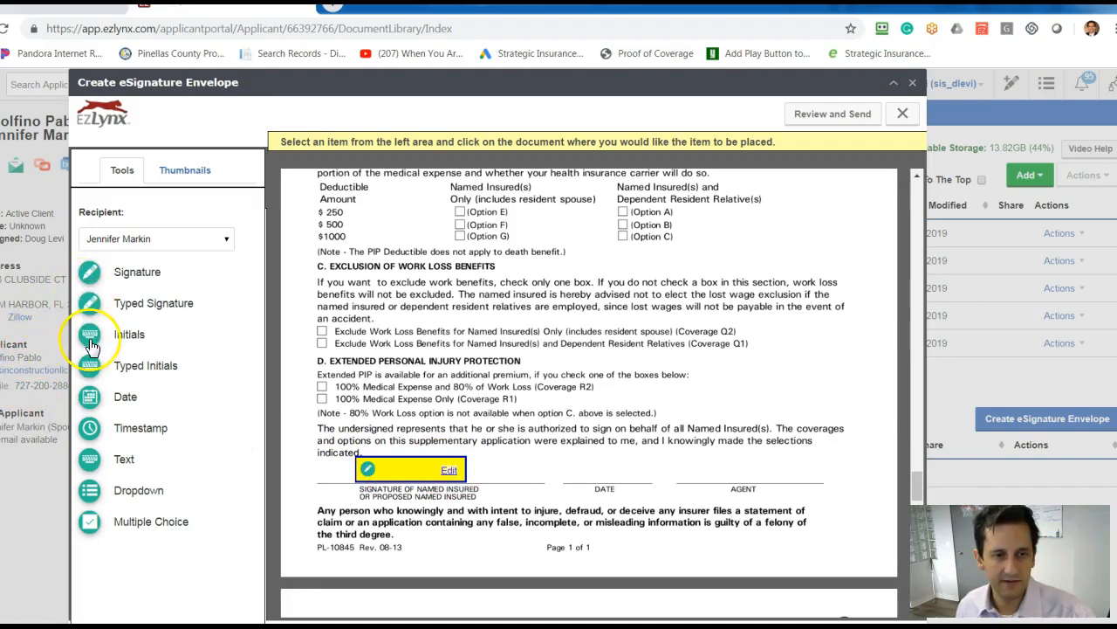
pyautogui.click(93, 399)
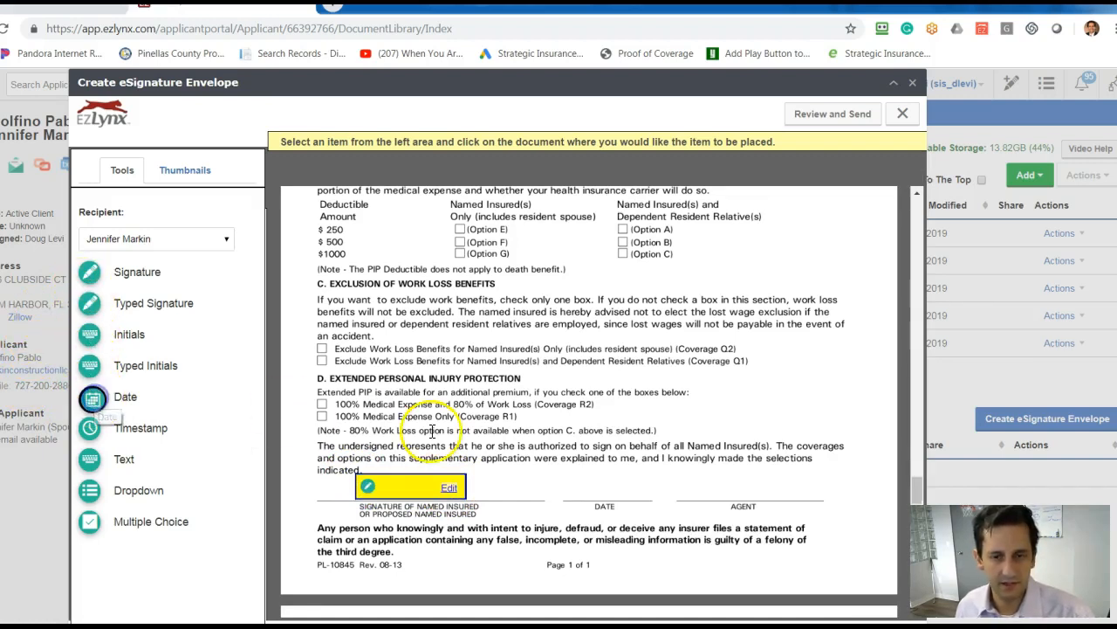
pyautogui.click(584, 490)
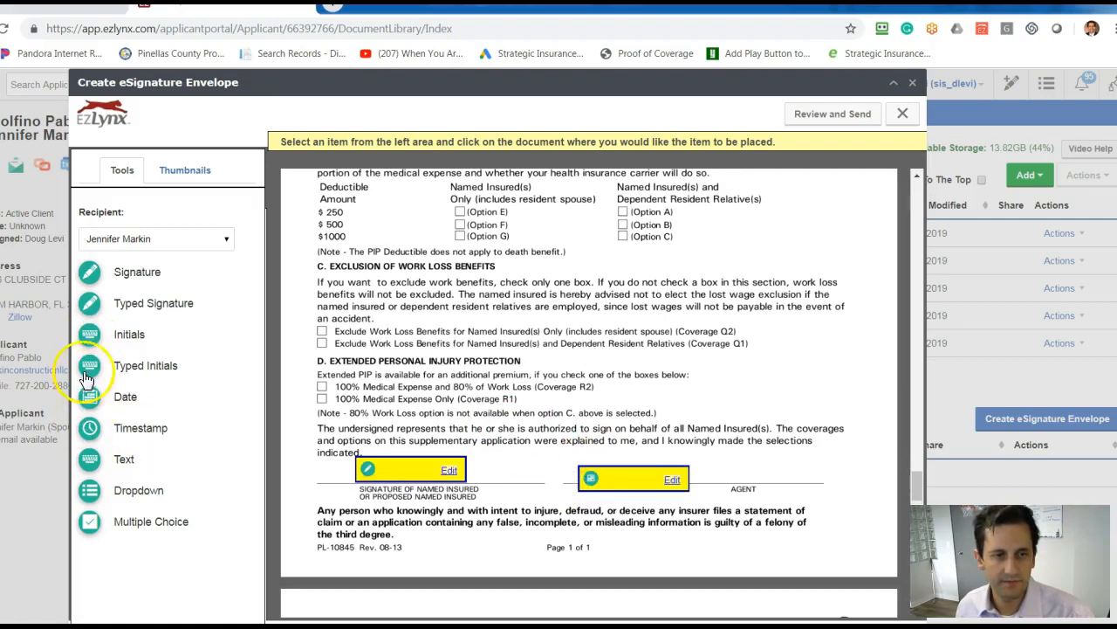
# Place a text field for the agent recipient on the Agent line of the Personal Injury Protection supplement.
pyautogui.click(155, 239)
pyautogui.click(114, 265)
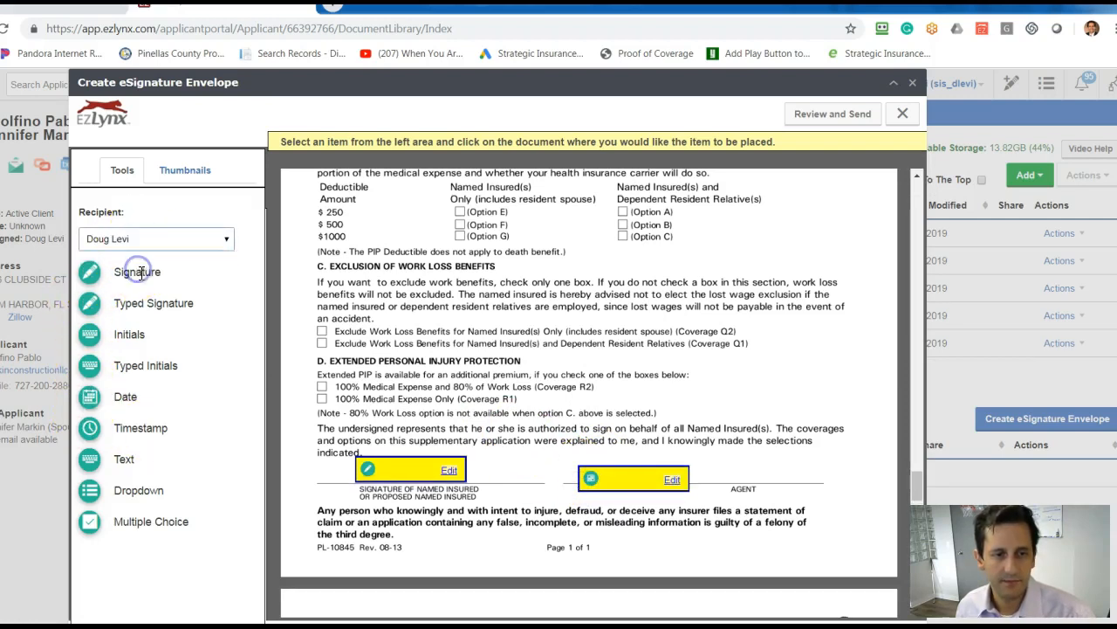
pyautogui.click(89, 437)
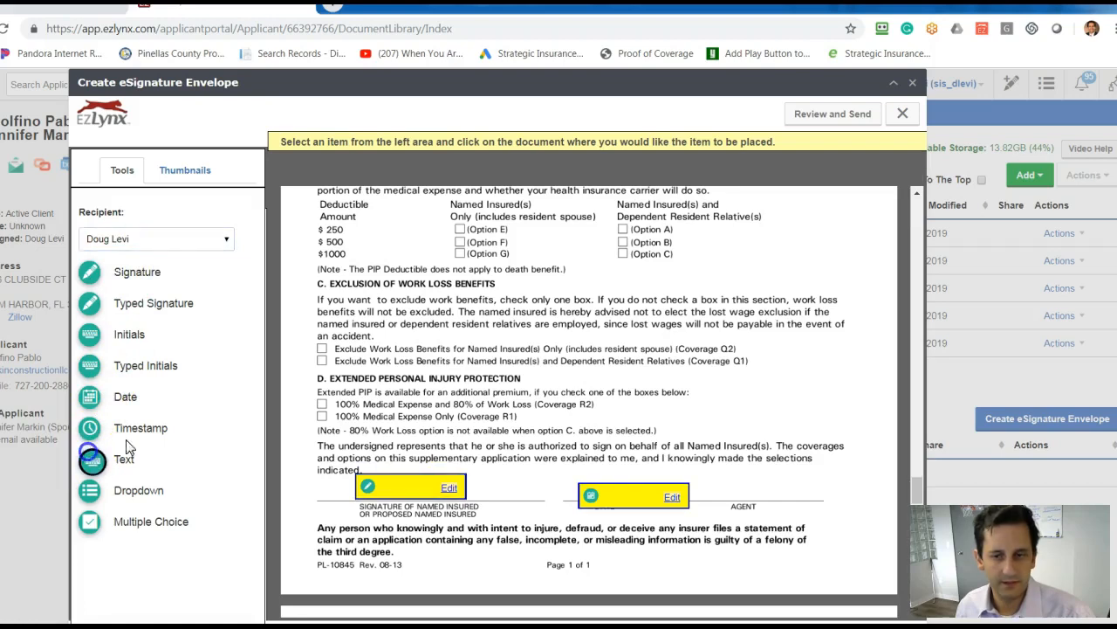
pyautogui.click(708, 488)
# On the Uninsured Motorists Coverage form, place the co-applicant's typed signature field and date field in the named insured's signature row.
pyautogui.scroll(-8, 558, 436)
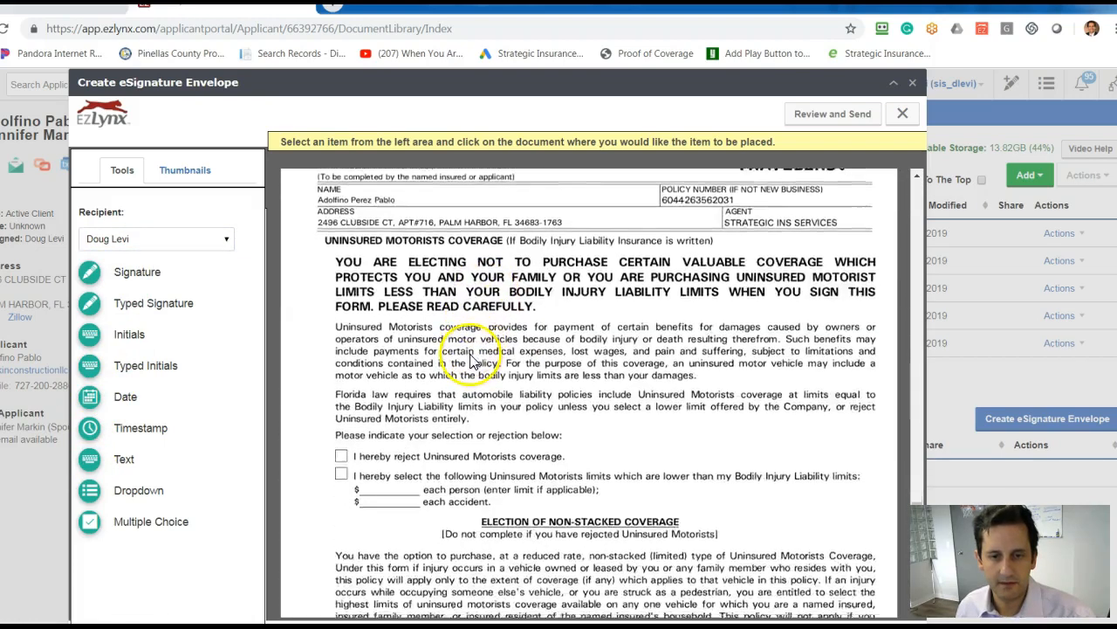
pyautogui.scroll(-5, 473, 362)
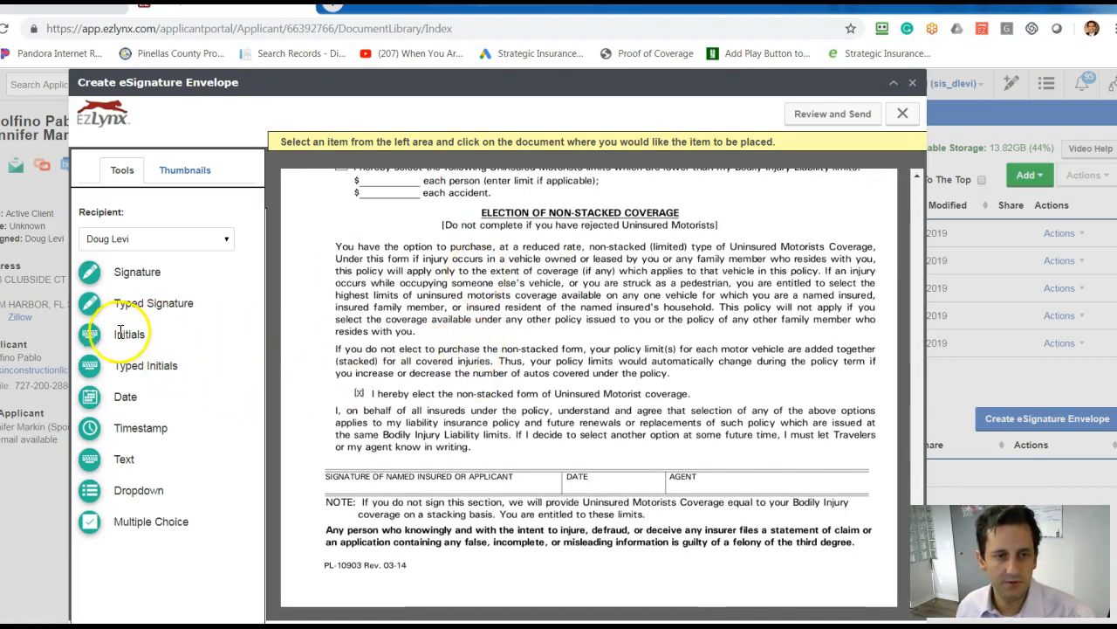
pyautogui.click(160, 244)
pyautogui.click(154, 255)
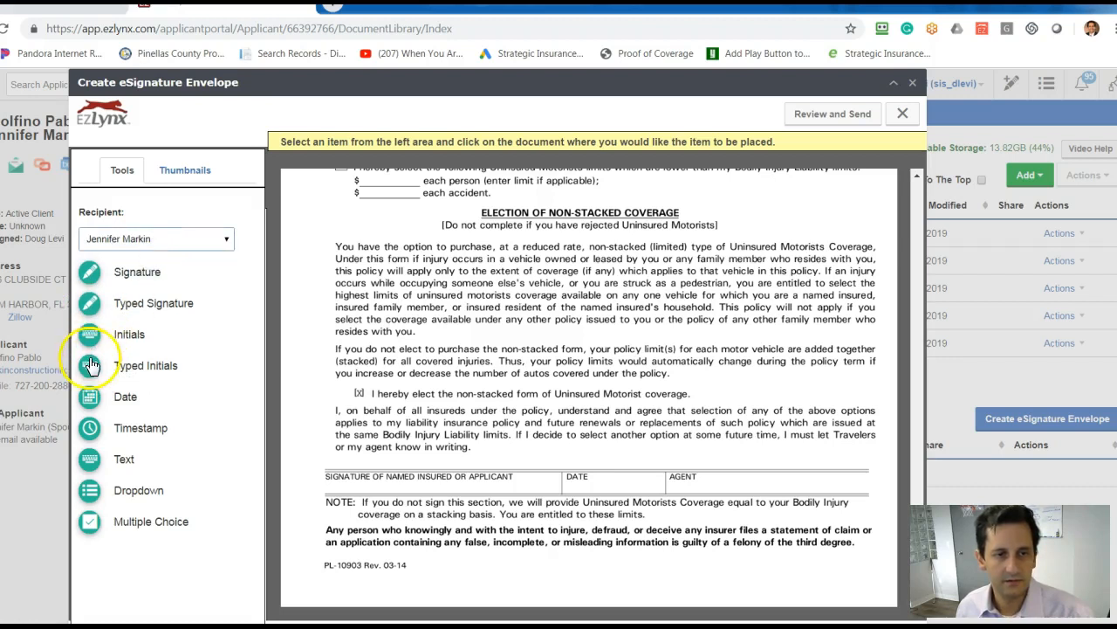
pyautogui.click(92, 313)
pyautogui.click(350, 480)
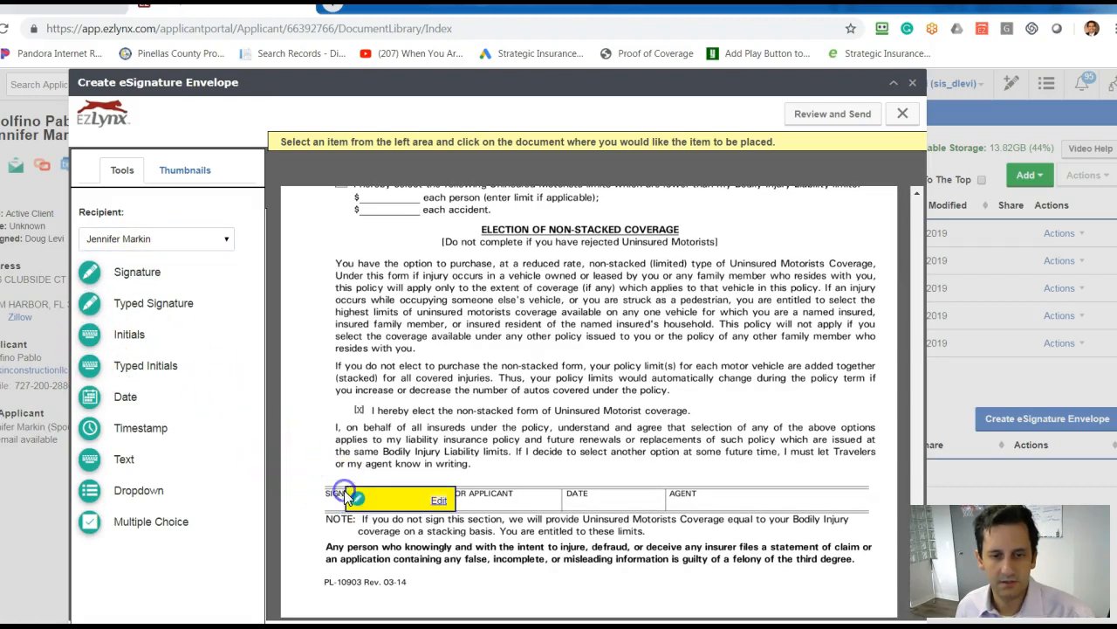
pyautogui.click(88, 398)
pyautogui.click(586, 490)
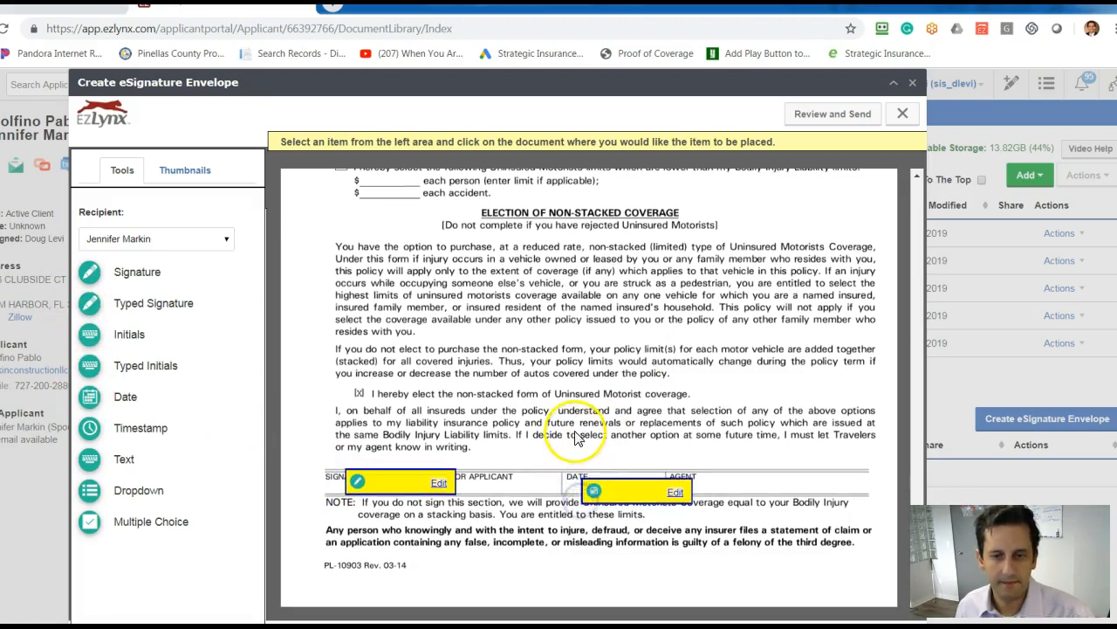
pyautogui.scroll(-5, 574, 436)
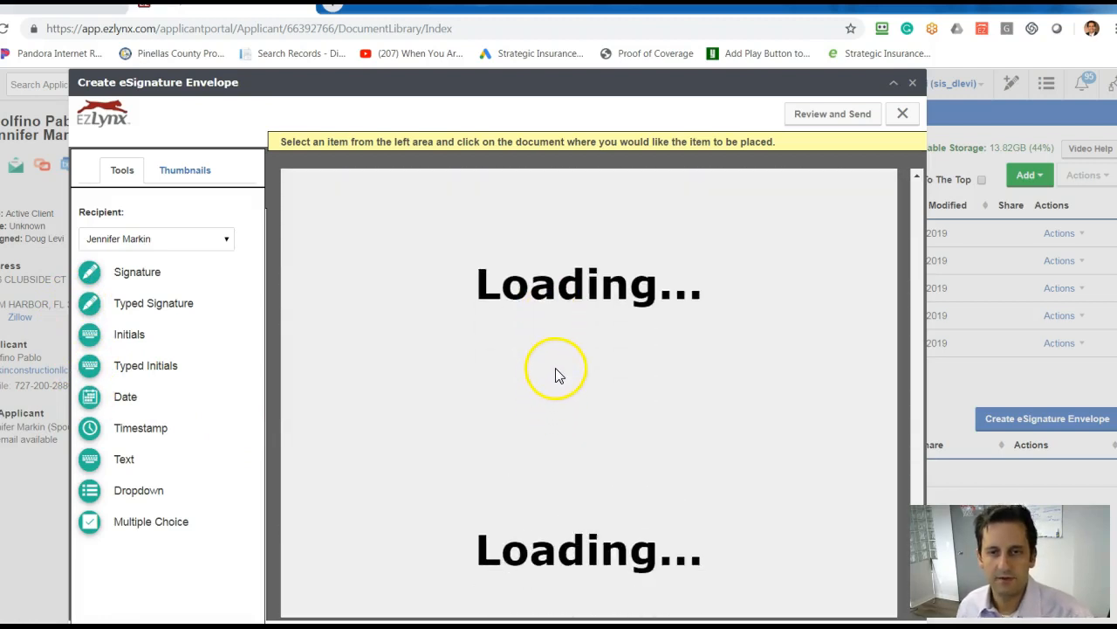
# On the Travelers Electronic Funds Transfer authorization page, place the co-applicant's typed signature field and date field on the Signature and Date lines.
pyautogui.scroll(-5, 558, 374)
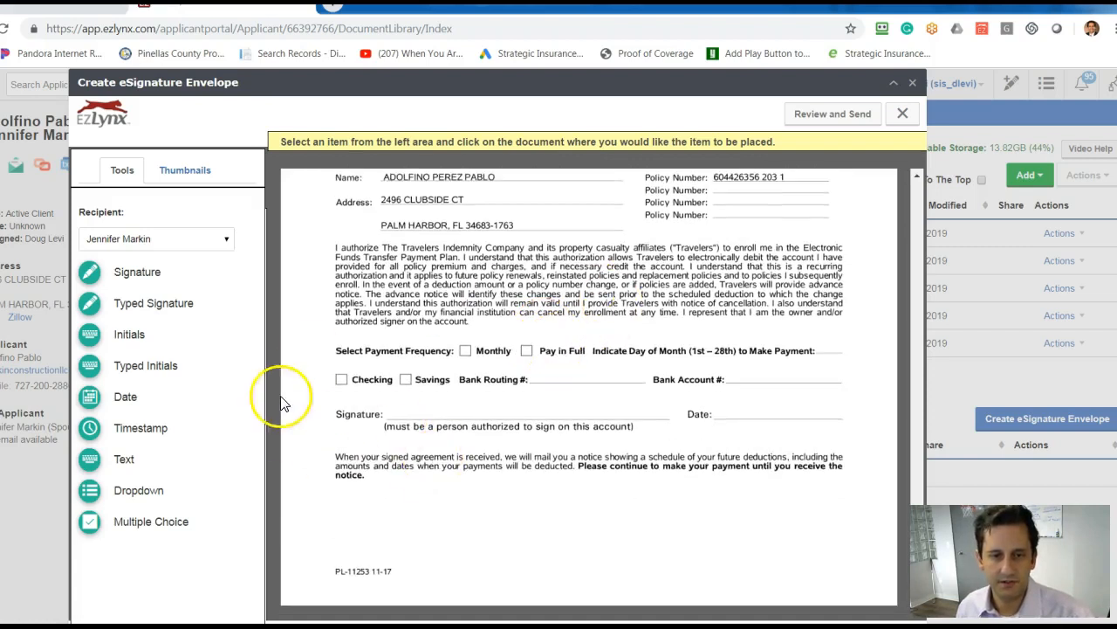
pyautogui.click(94, 313)
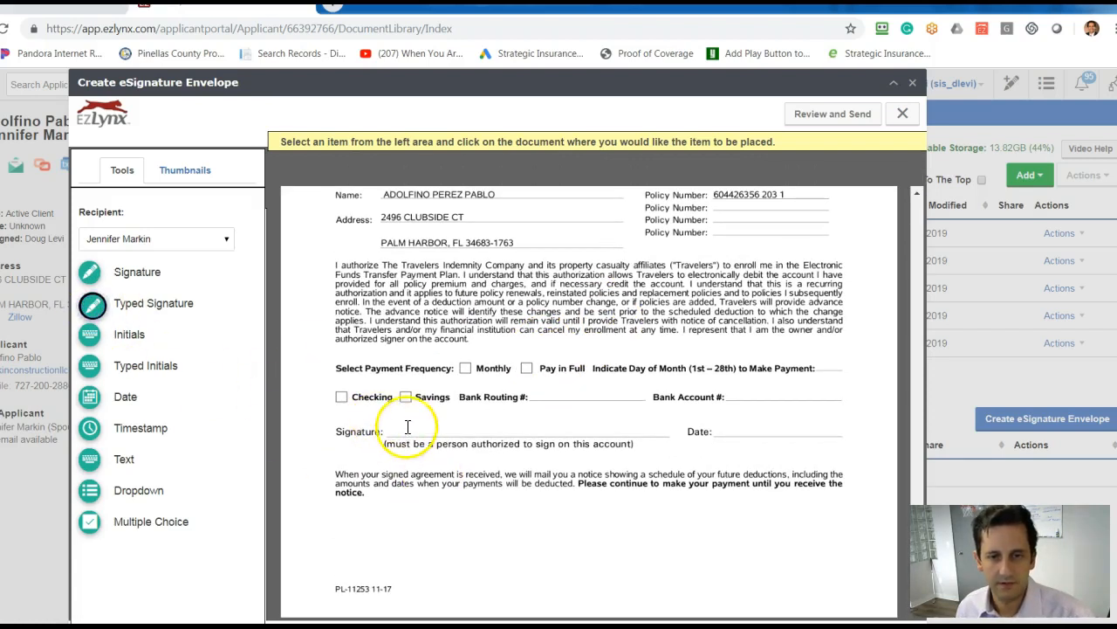
pyautogui.click(416, 418)
pyautogui.click(91, 400)
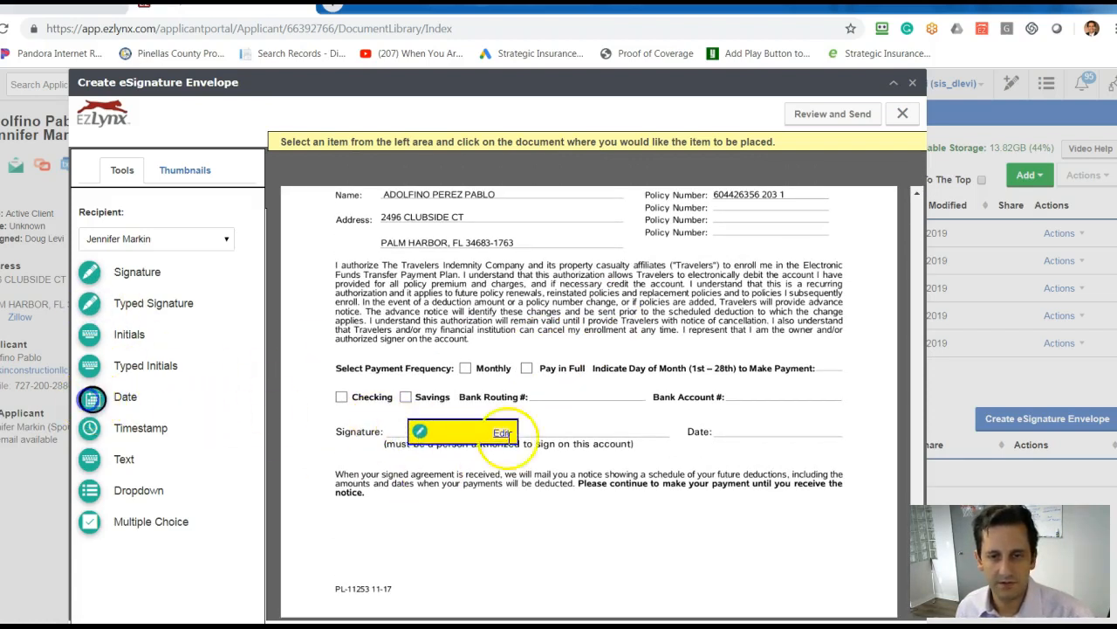
pyautogui.click(738, 416)
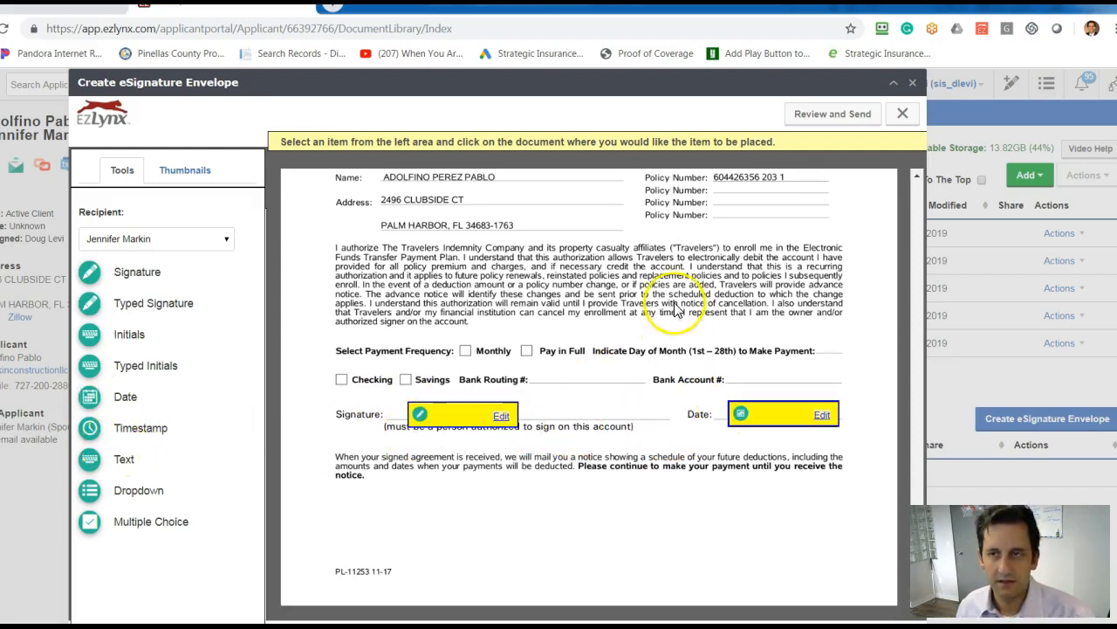
# Open the envelope for review and examine the signature, date and text fields mapped on each page of the application and supplements.
pyautogui.click(855, 119)
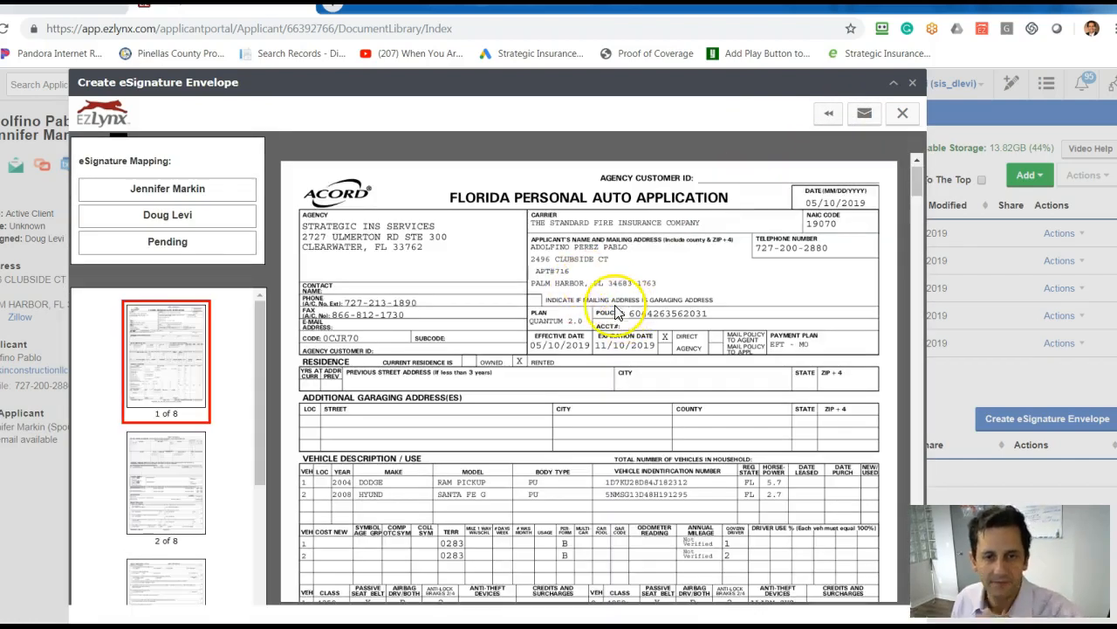
pyautogui.scroll(-8, 583, 286)
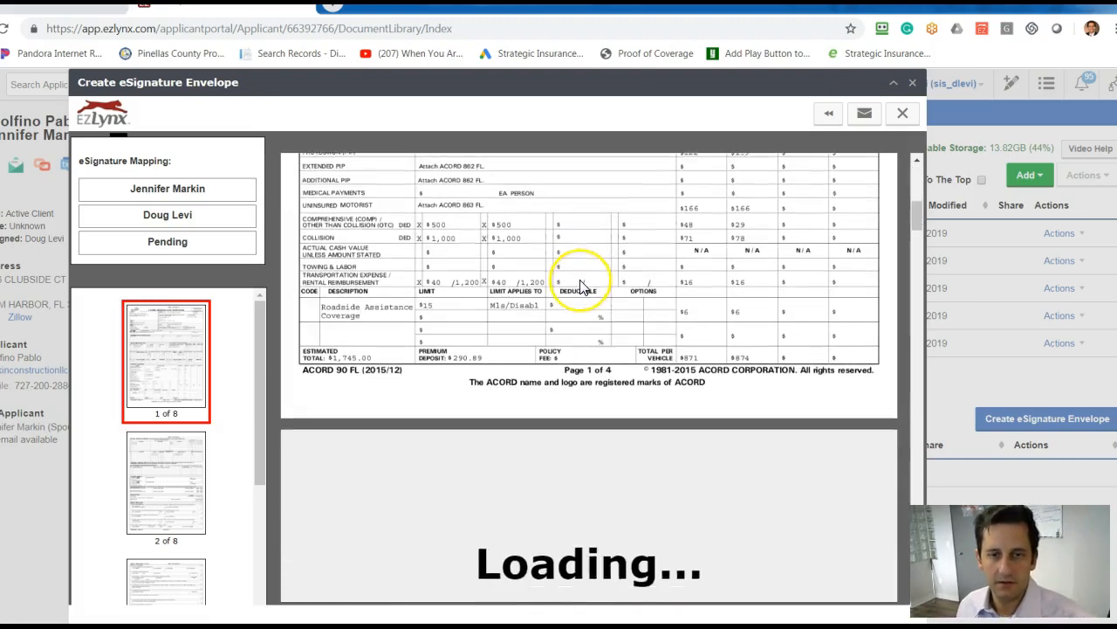
pyautogui.scroll(-10, 583, 286)
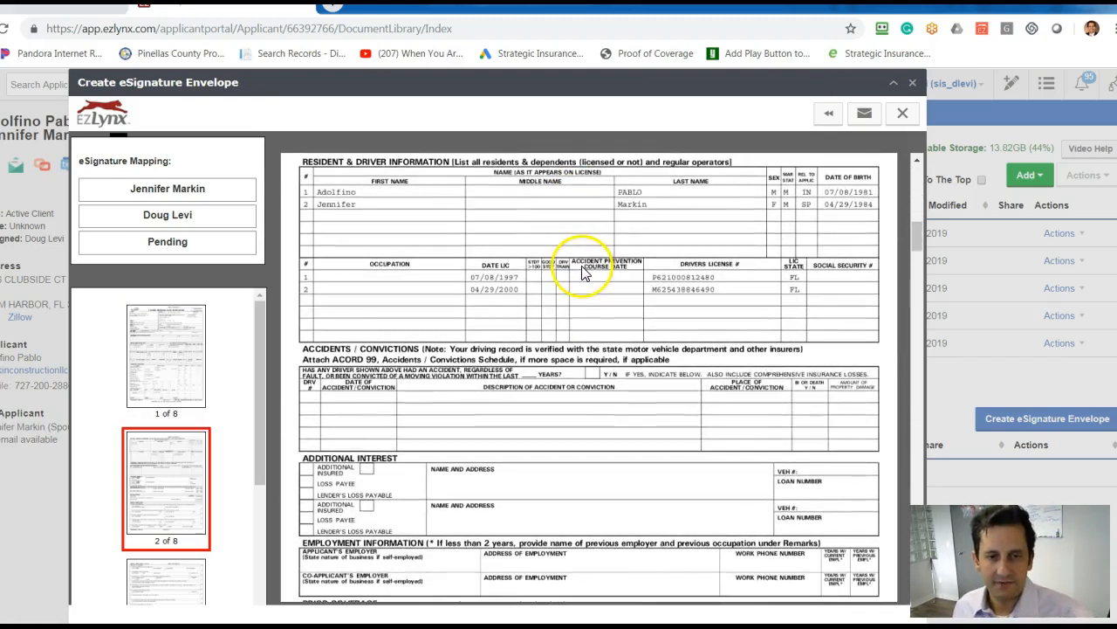
pyautogui.scroll(-10, 580, 277)
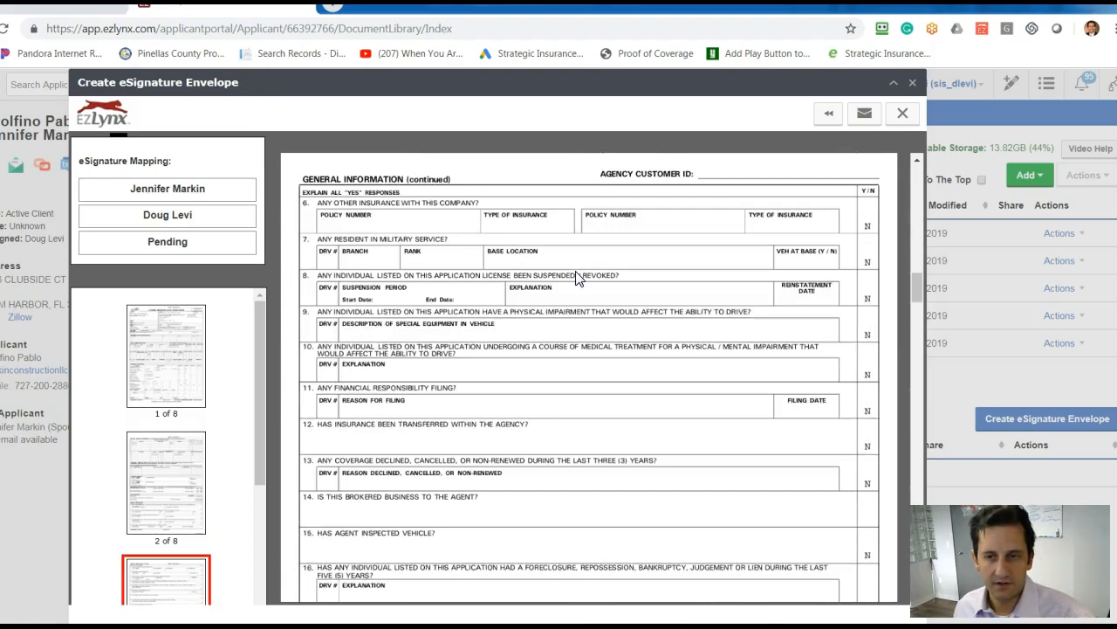
pyautogui.scroll(-10, 576, 278)
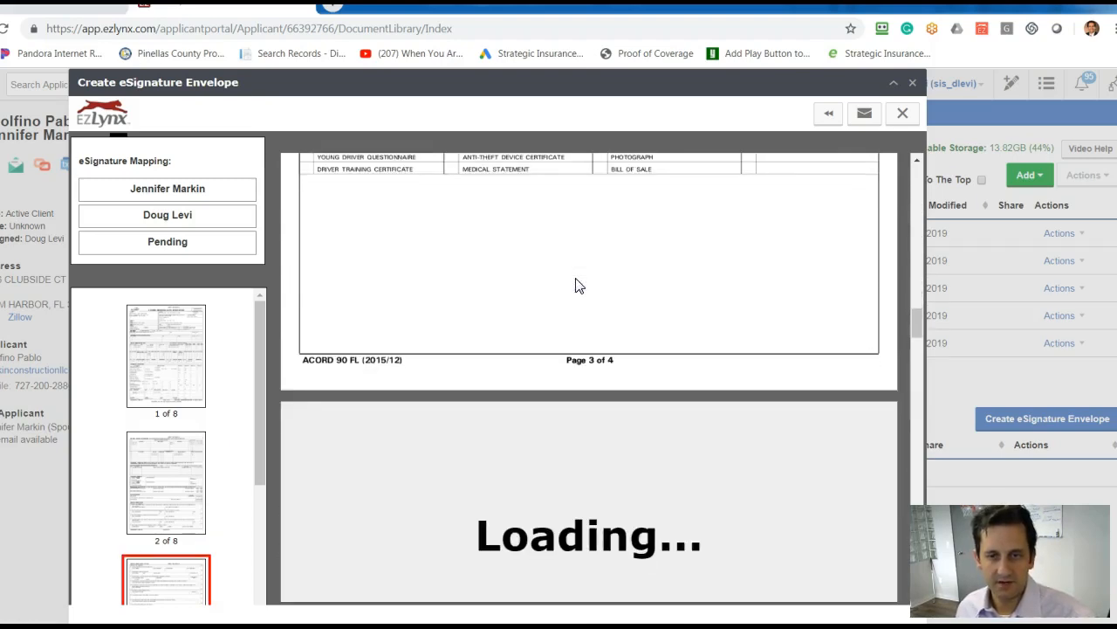
pyautogui.scroll(-5, 576, 290)
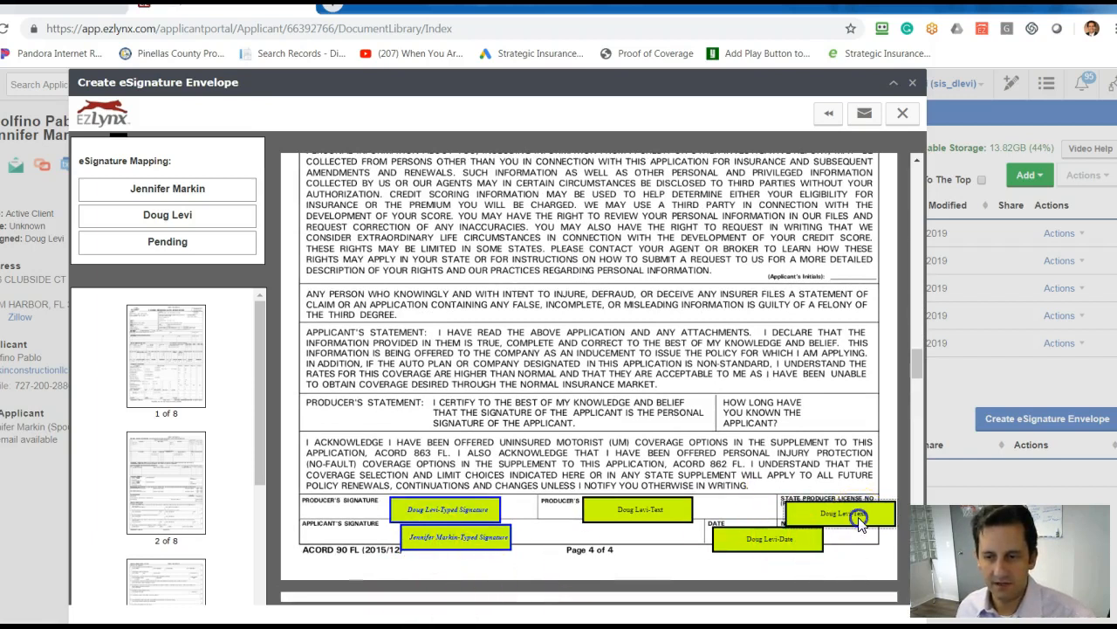
pyautogui.click(417, 515)
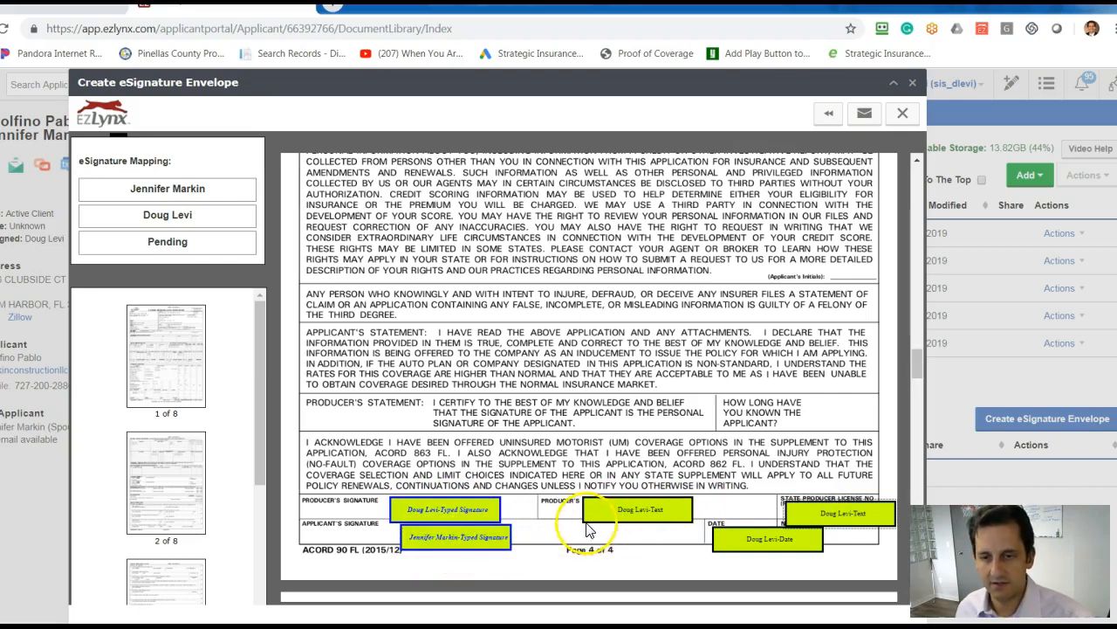
pyautogui.scroll(-5, 644, 474)
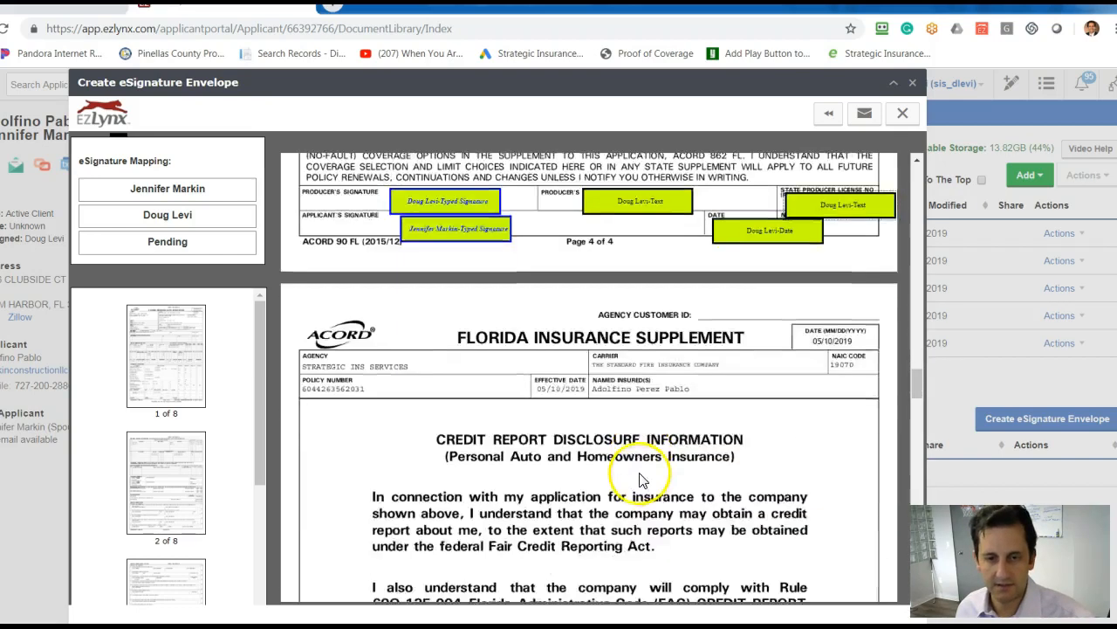
pyautogui.scroll(3, 621, 445)
pyautogui.scroll(-2, 643, 457)
pyautogui.scroll(-4, 616, 456)
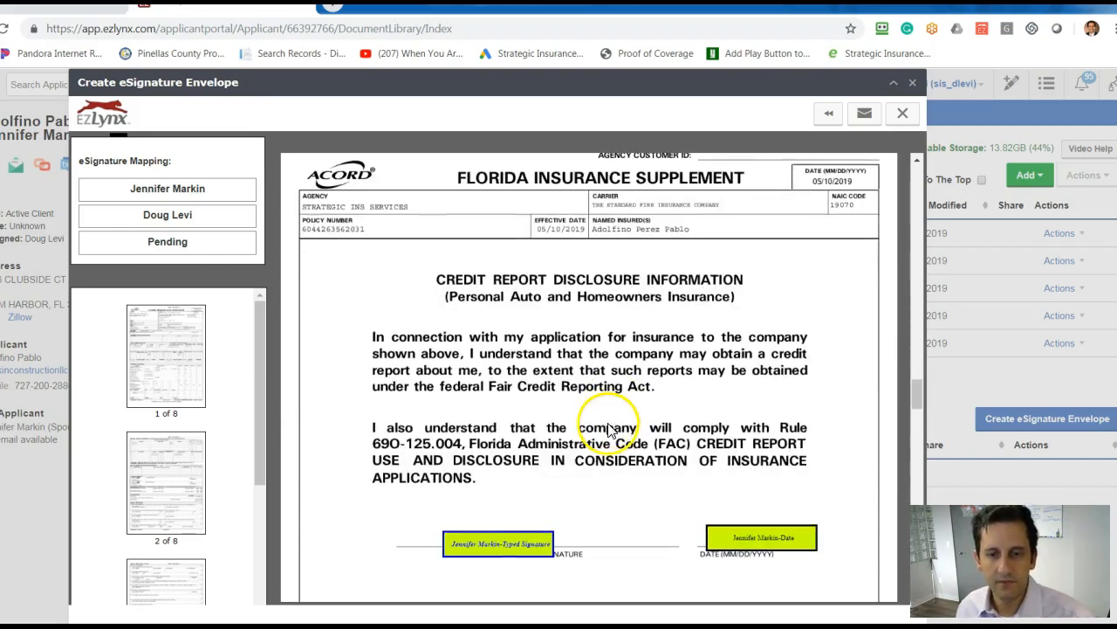
pyautogui.scroll(-6, 643, 425)
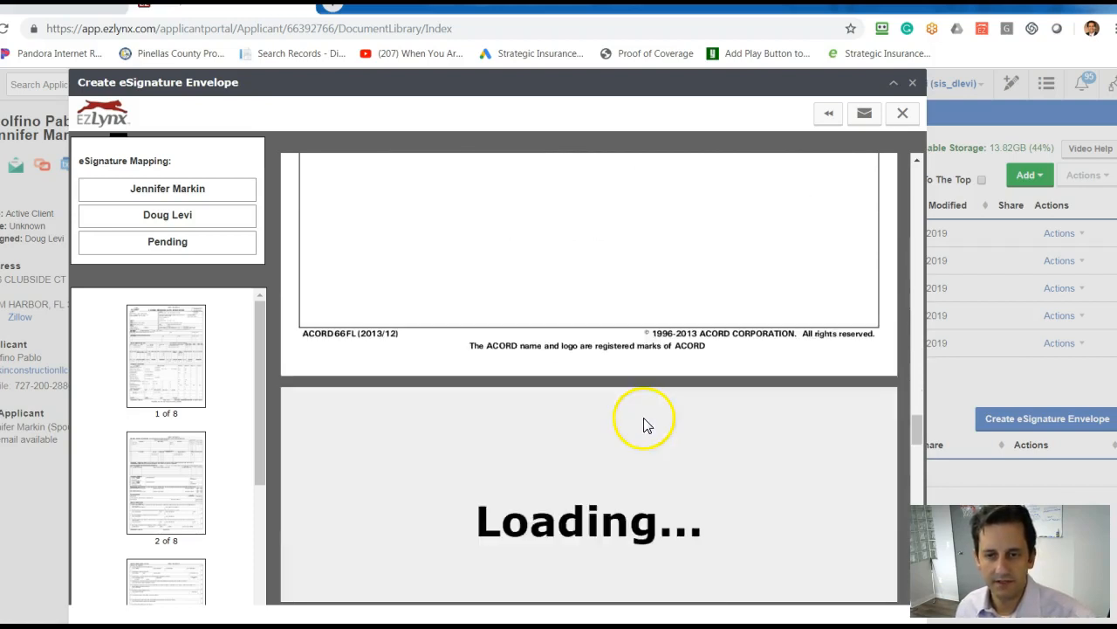
pyautogui.scroll(8, 643, 425)
pyautogui.scroll(-6, 629, 432)
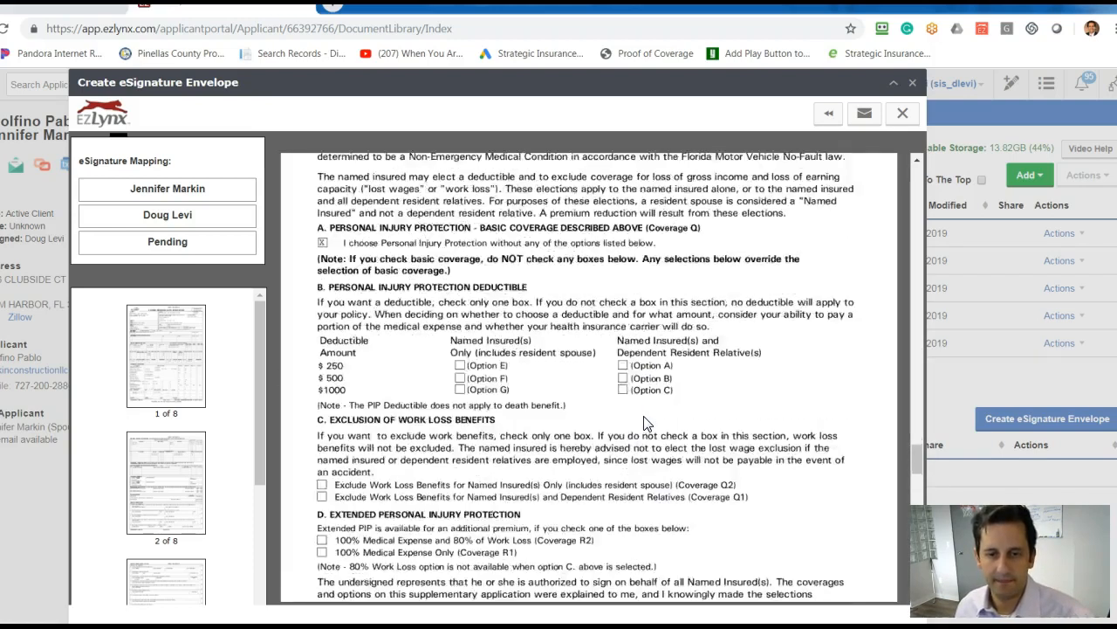
pyautogui.scroll(-10, 628, 454)
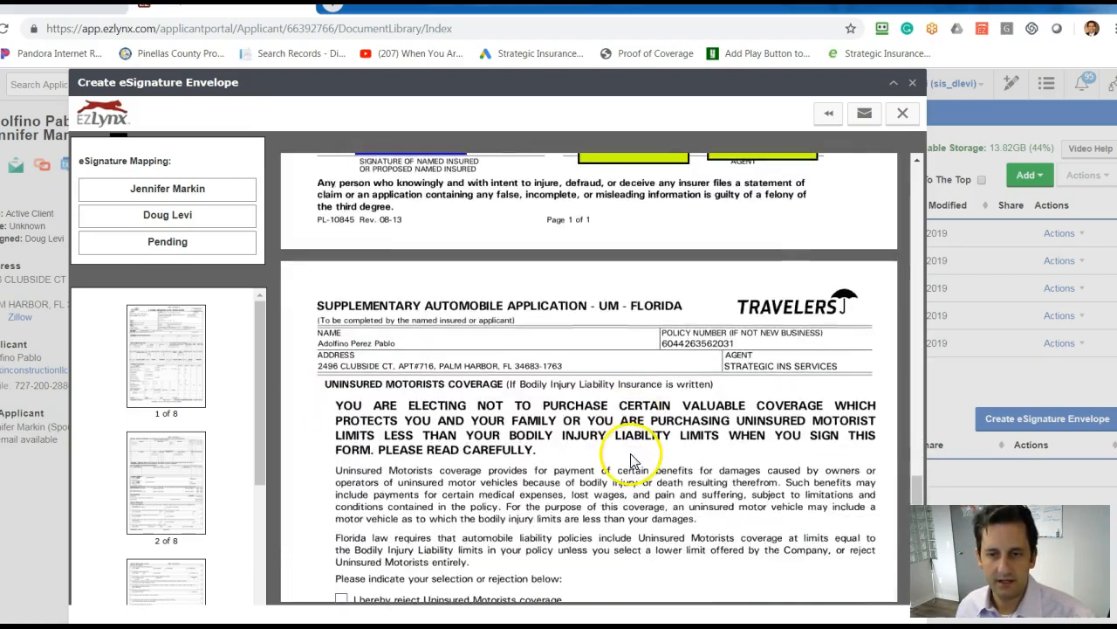
# Finish the review at the funds transfer page, send the eSignature envelope to its recipients and dismiss the resulting notice.
pyautogui.scroll(-8, 620, 389)
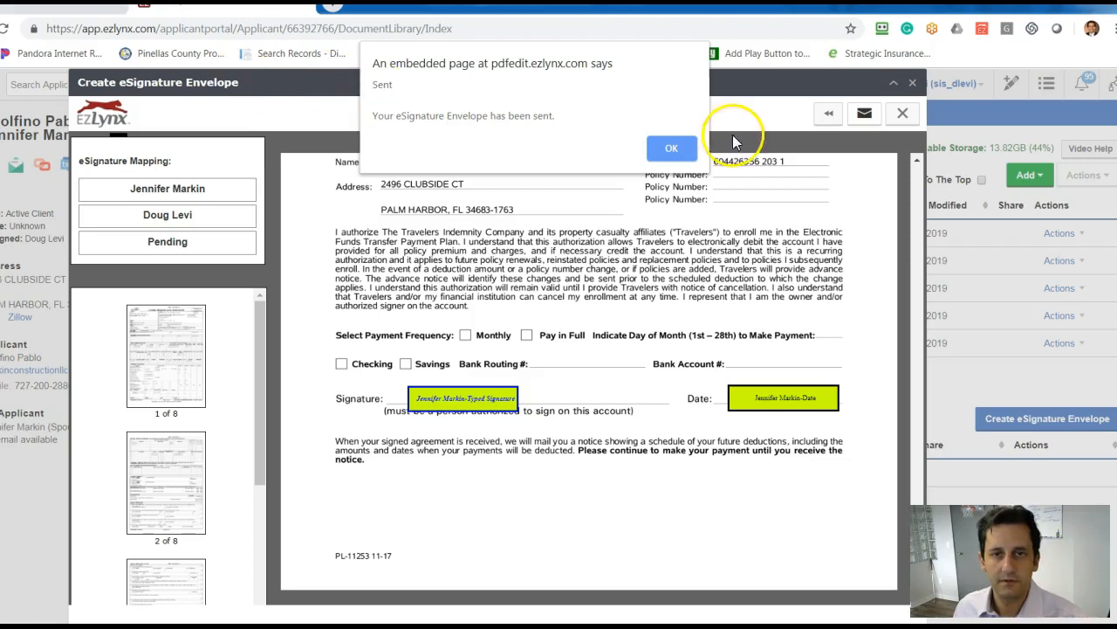
pyautogui.click(656, 148)
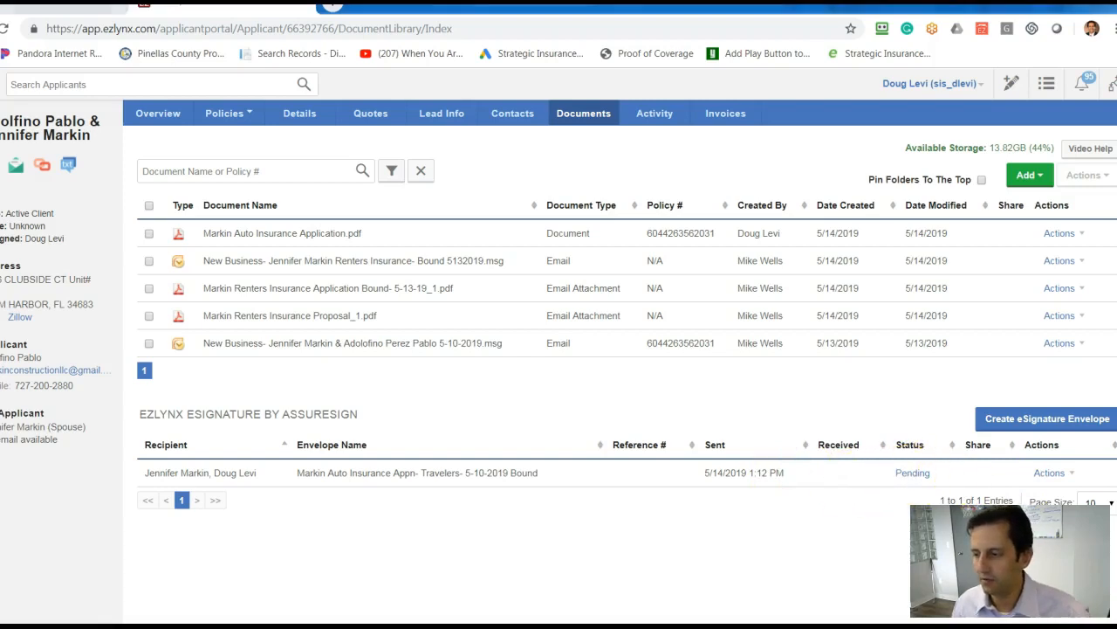
# Switch to Outlook and sort the inbox by date, with the newest messages in view.
pyautogui.hotkey('alt', 'Tab')
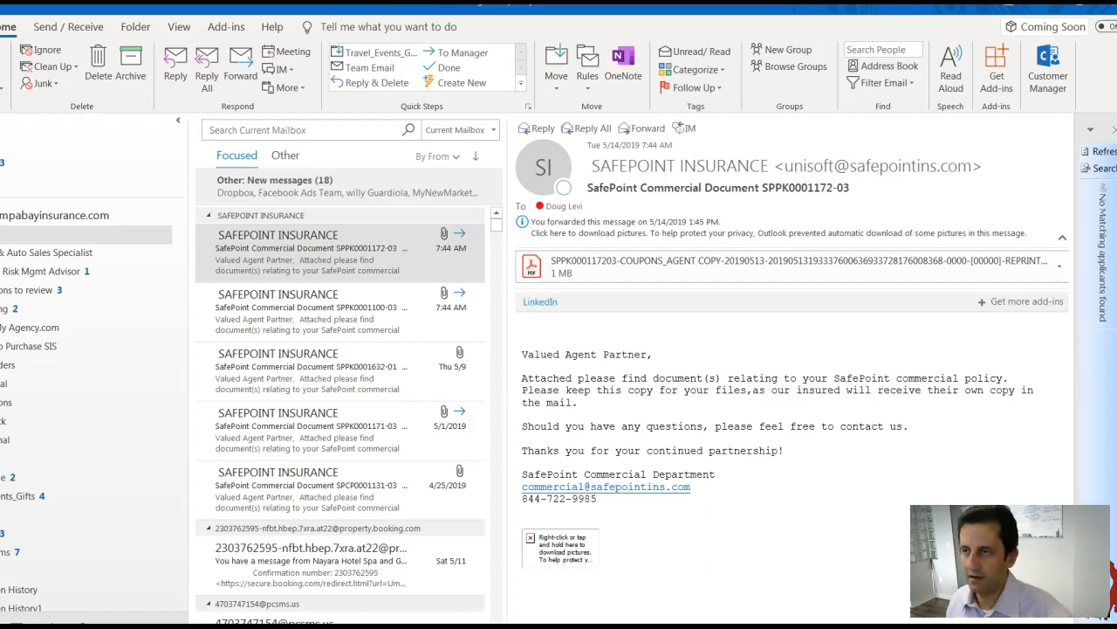
pyautogui.click(432, 156)
pyautogui.click(406, 267)
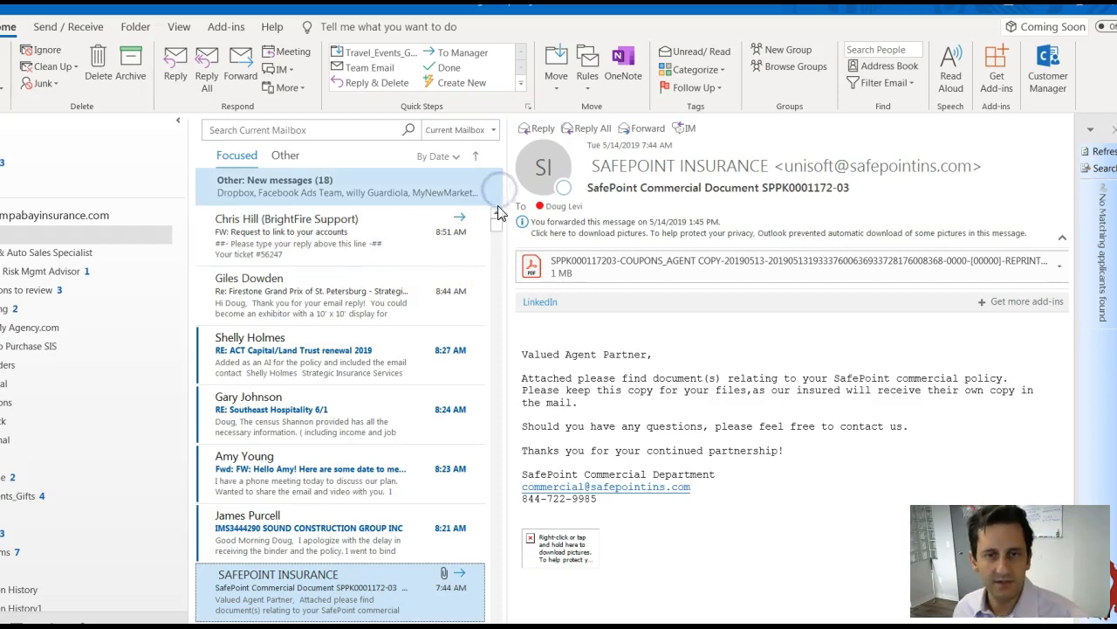
pyautogui.scroll(10, 262, 271)
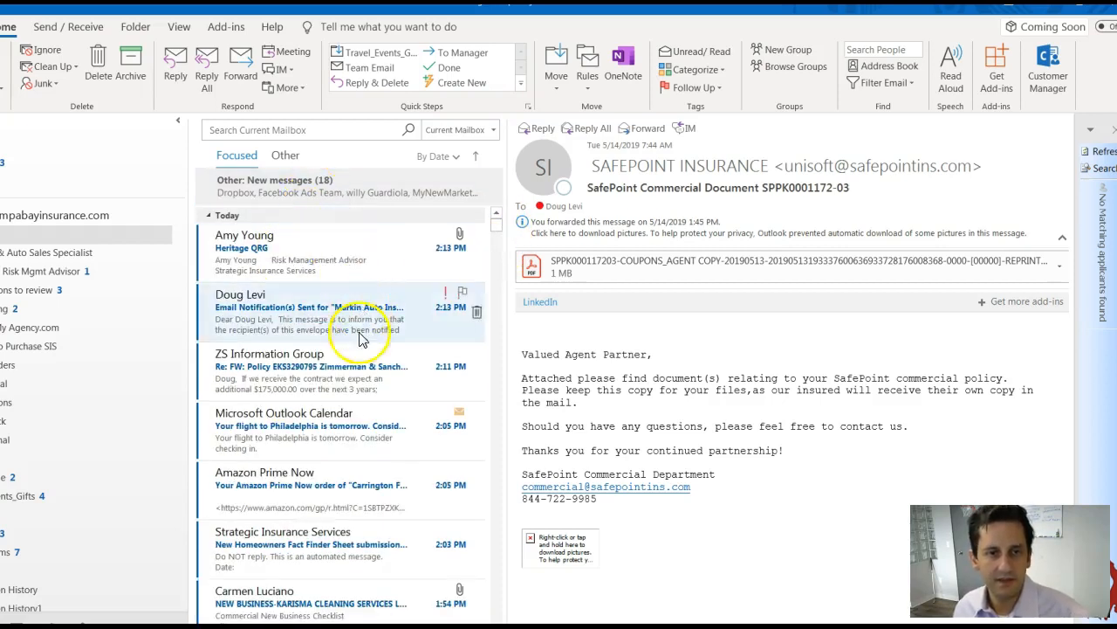
# Open the "Email Notification(s) Sent" message for the auto insurance application envelope and read its recipients and document name.
pyautogui.click(351, 308)
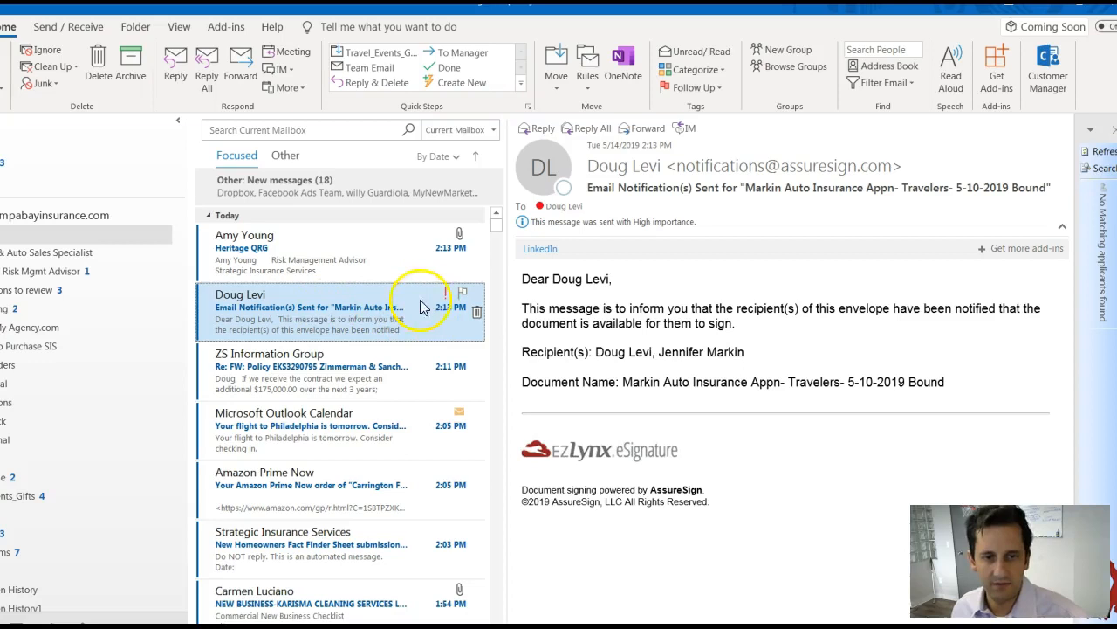
pyautogui.click(884, 336)
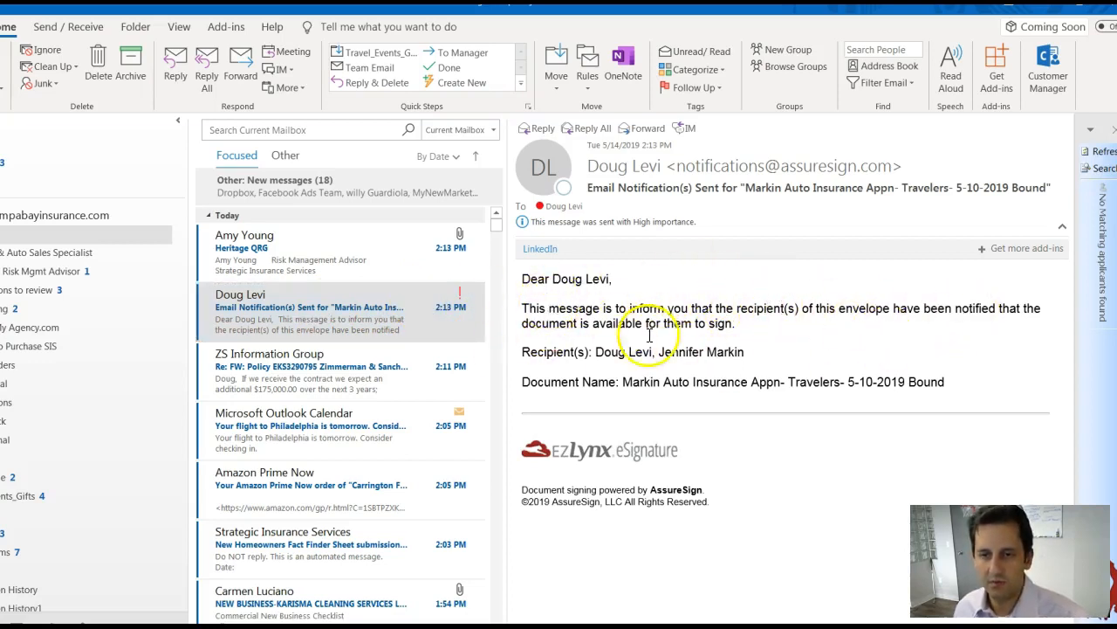
pyautogui.click(212, 312)
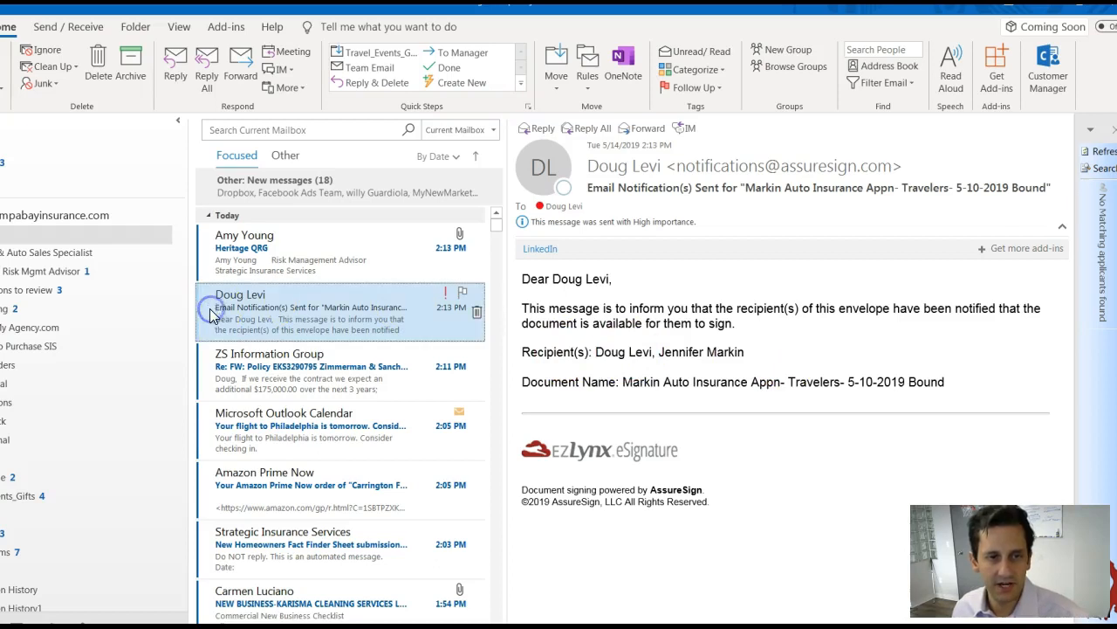